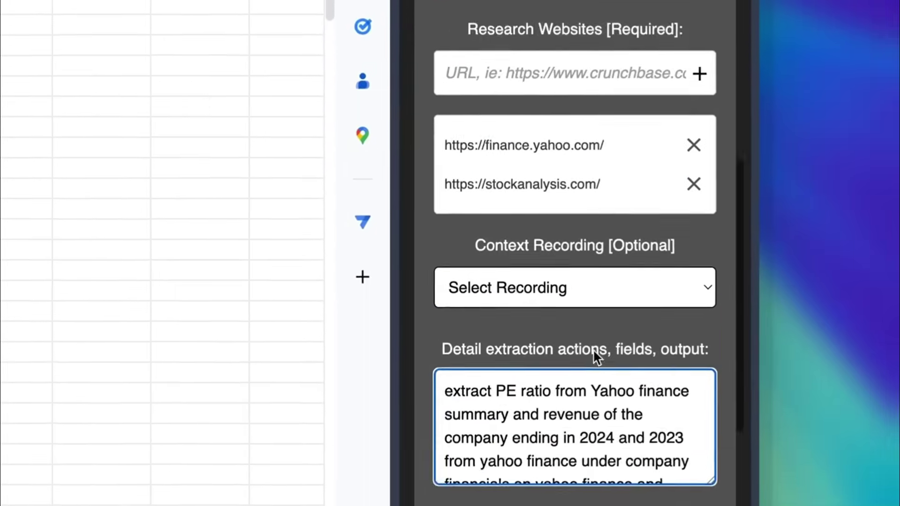
pyautogui.scroll(-3, 593, 350)
# Review the Buy Stocks workflow's 1-to-10 buy-score instruction, then run it on the sheet's companies.
pyautogui.scroll(-3, 655, 334)
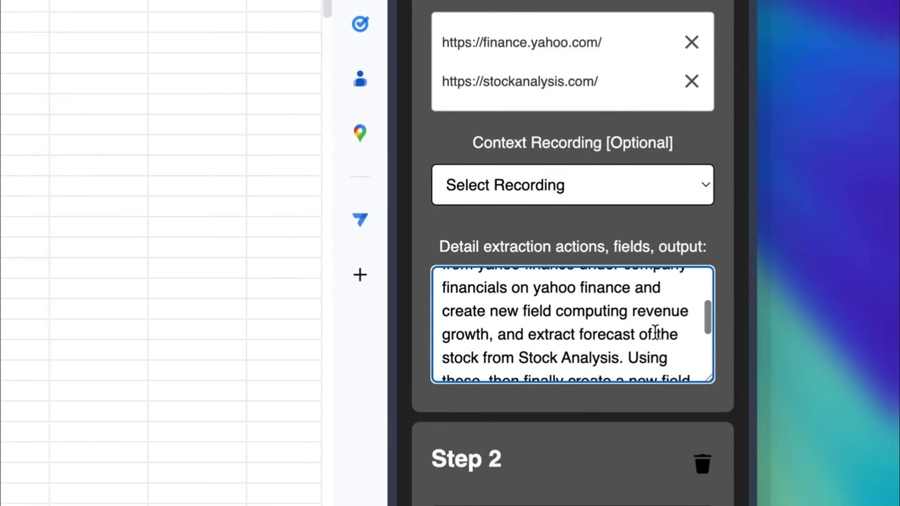
pyautogui.moveTo(633, 308); pyautogui.dragTo(622, 357)
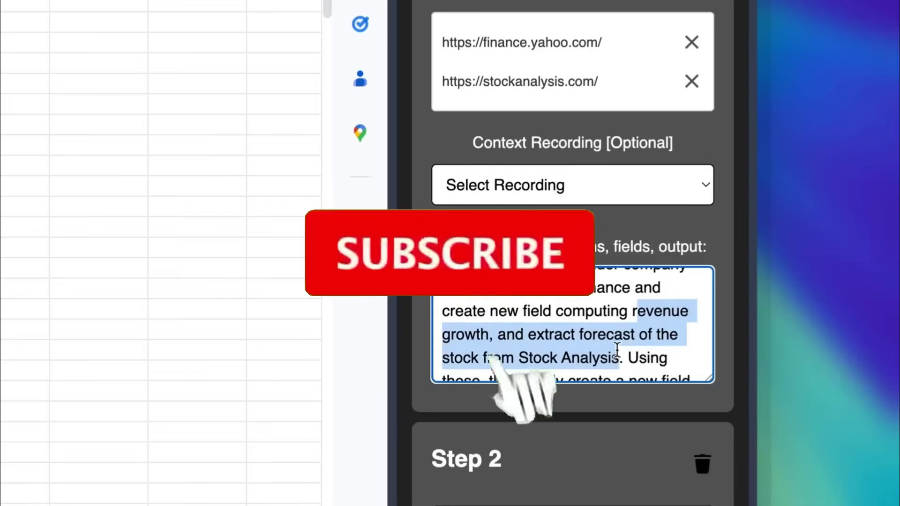
pyautogui.scroll(-3, 625, 350)
pyautogui.moveTo(500, 326); pyautogui.dragTo(640, 327)
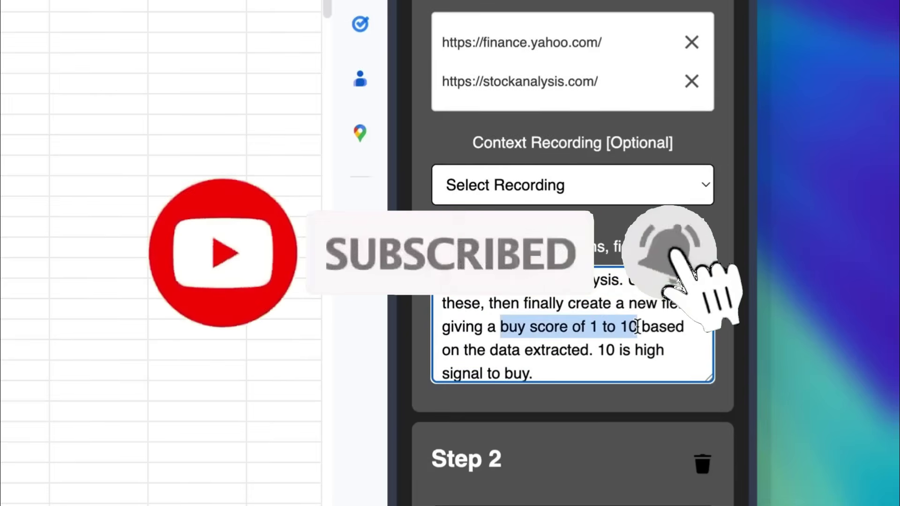
pyautogui.scroll(-5, 759, 422)
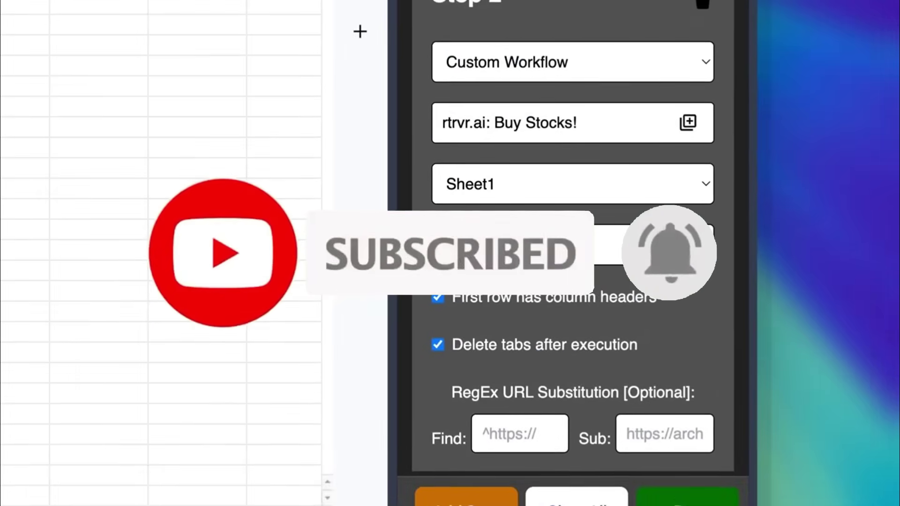
pyautogui.scroll(-7, 572, 253)
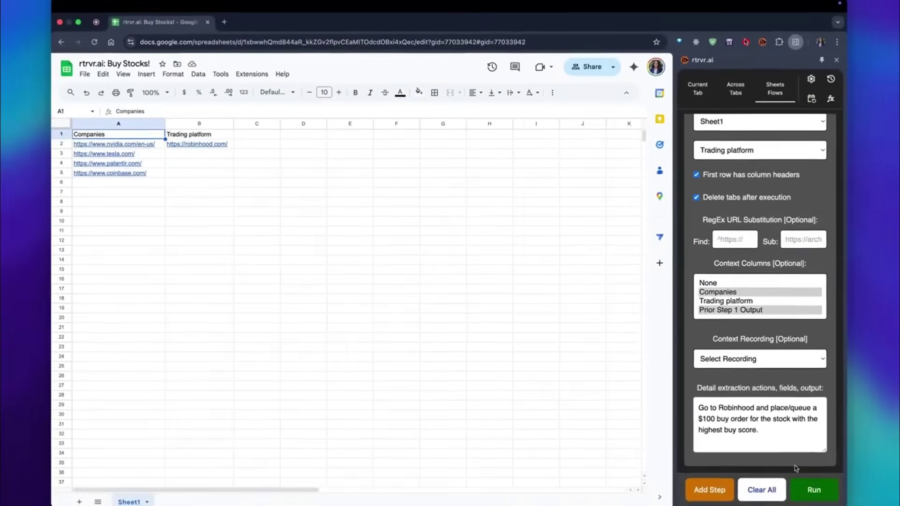
pyautogui.click(684, 501)
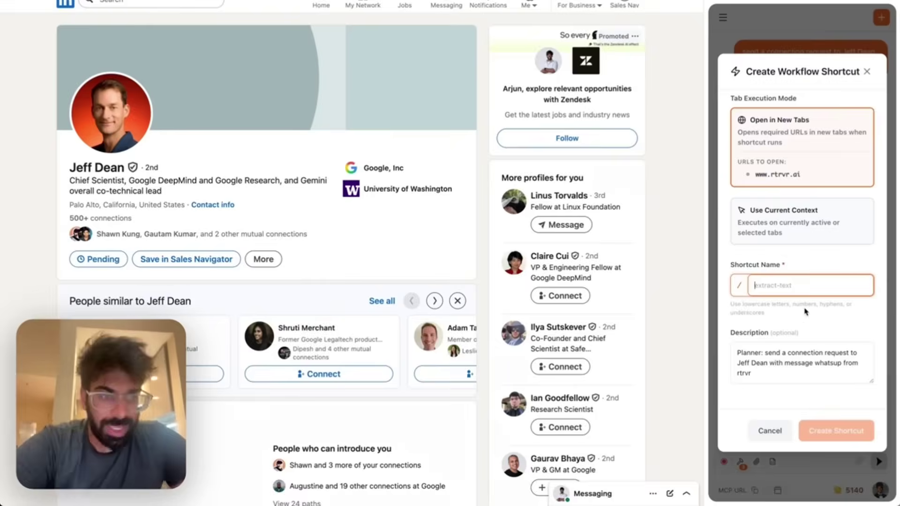
pyautogui.click(723, 386)
pyautogui.write('/')
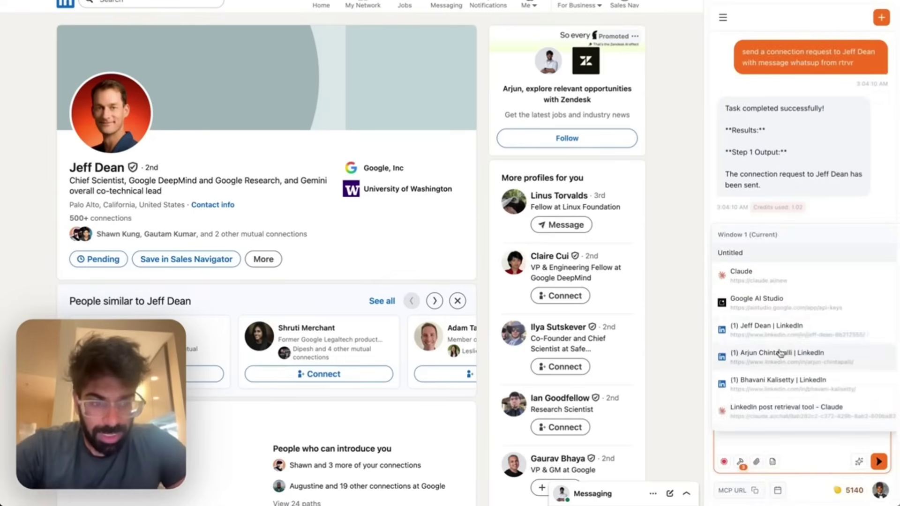
pyautogui.scroll(-3, 825, 328)
pyautogui.scroll(5, 825, 328)
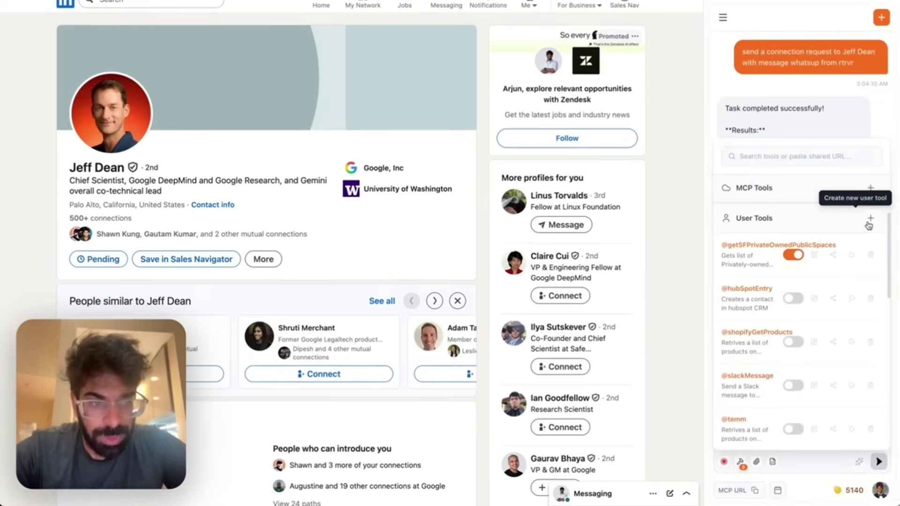
pyautogui.press('BackSpace')
pyautogui.write('@extract')
pyautogui.press('Return')
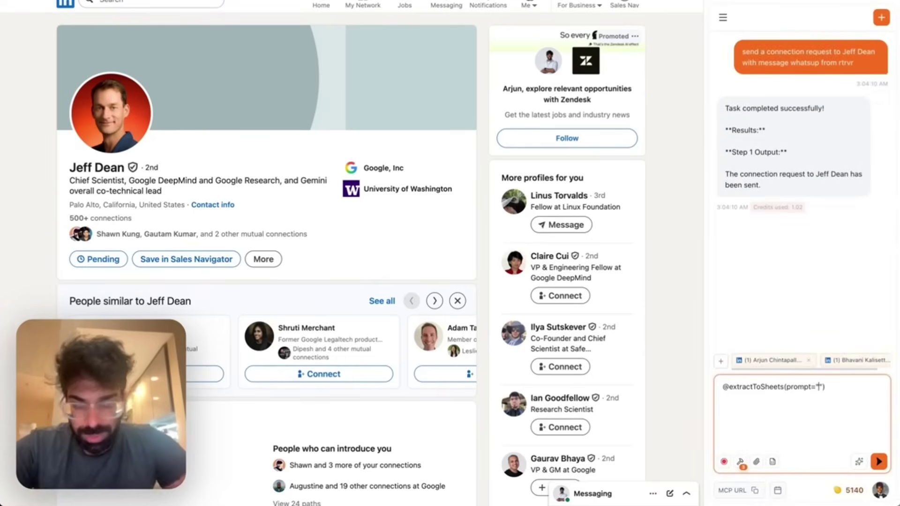
pyautogui.press('Return')
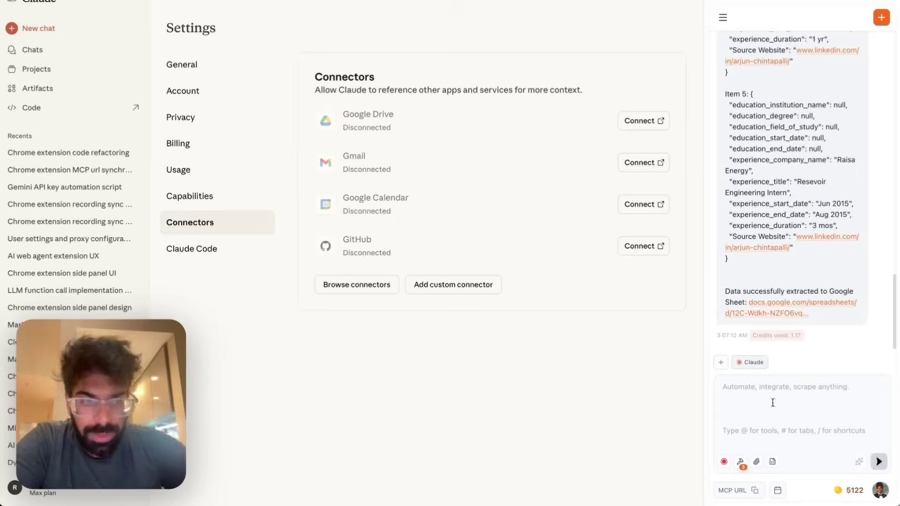
# Paste the copied rtrvr.ai MCP URL into Claude's Add custom connector form.
pyautogui.click(754, 490)
pyautogui.click(453, 285)
pyautogui.press('Tab')
pyautogui.hotkey('ctrl', 'v')
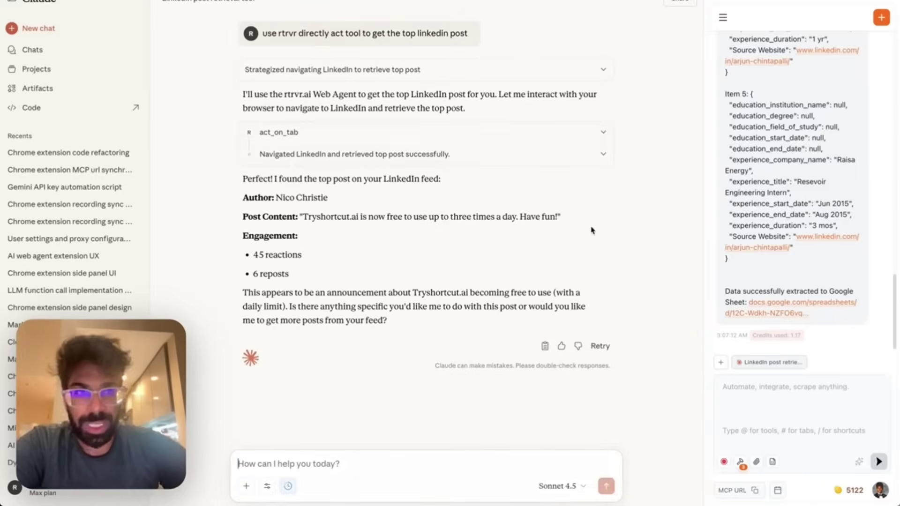
# Begin a new agent message and bring up the list of saved recordings.
pyautogui.click(815, 436)
pyautogui.write('as')
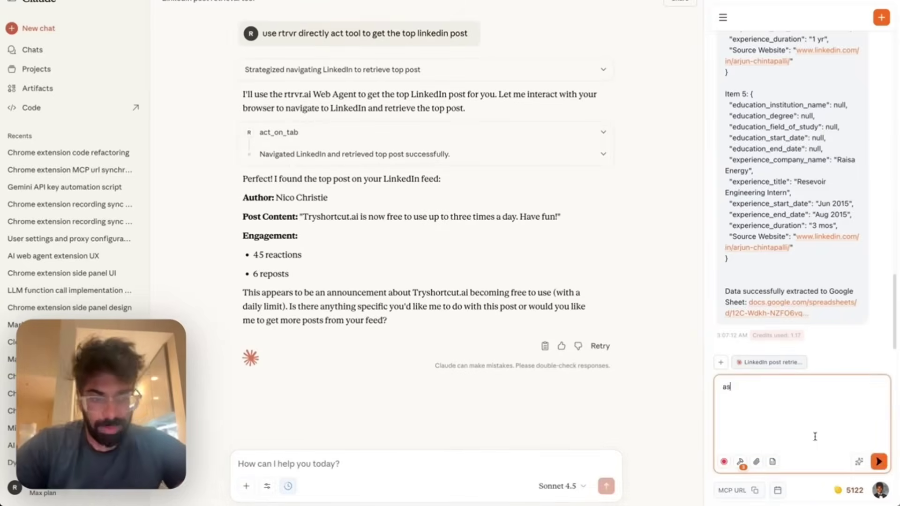
pyautogui.click(724, 468)
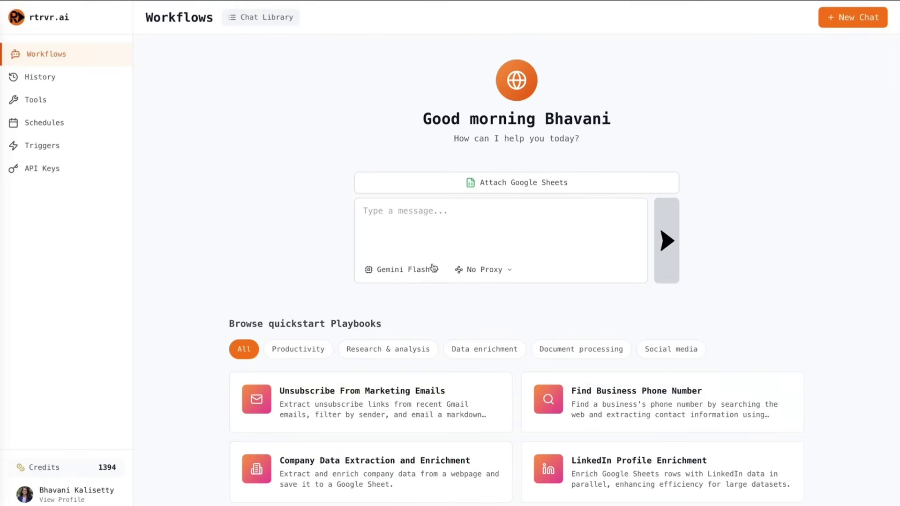
# Ask the cloud agent for each company's description, location, founders and LinkedIn profiles.
pyautogui.click(456, 220)
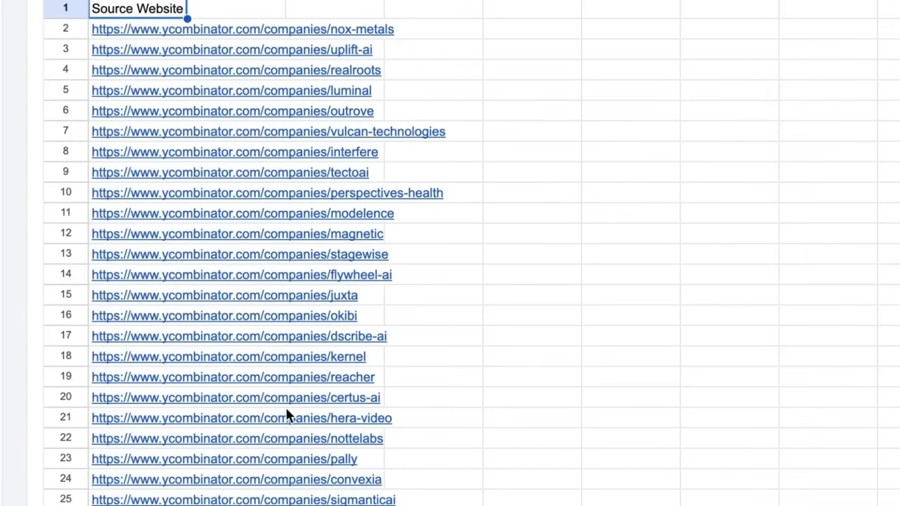
pyautogui.write('For the company here, get me their desc, lcoation, founders, their linkedin profiles')
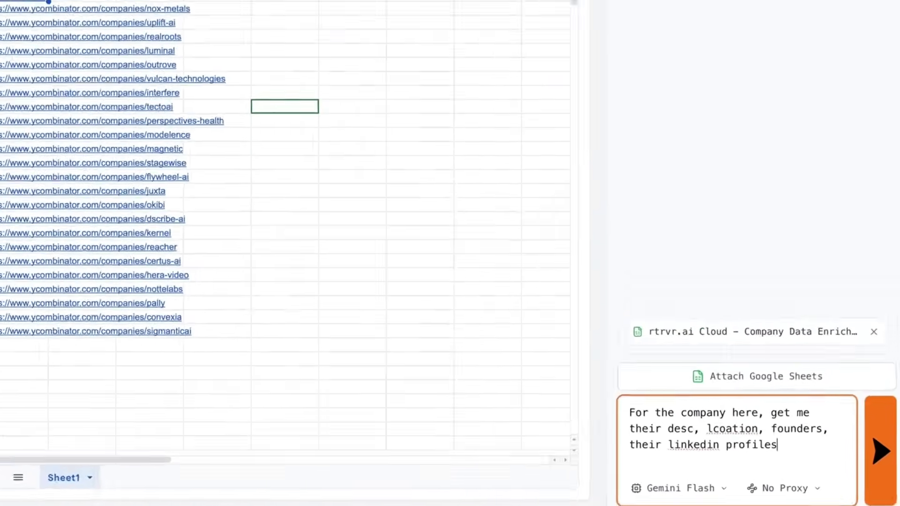
pyautogui.click(891, 440)
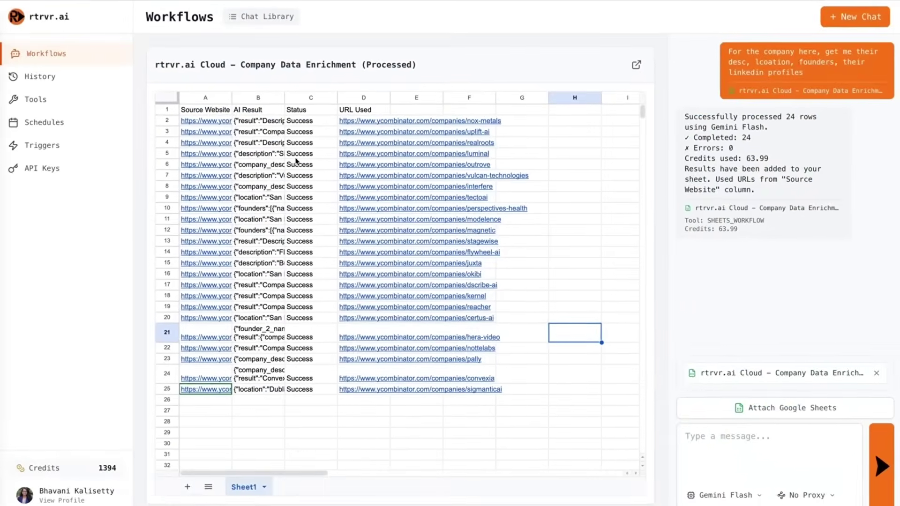
# Create a new API key named test2 on the API Keys page.
pyautogui.click(70, 169)
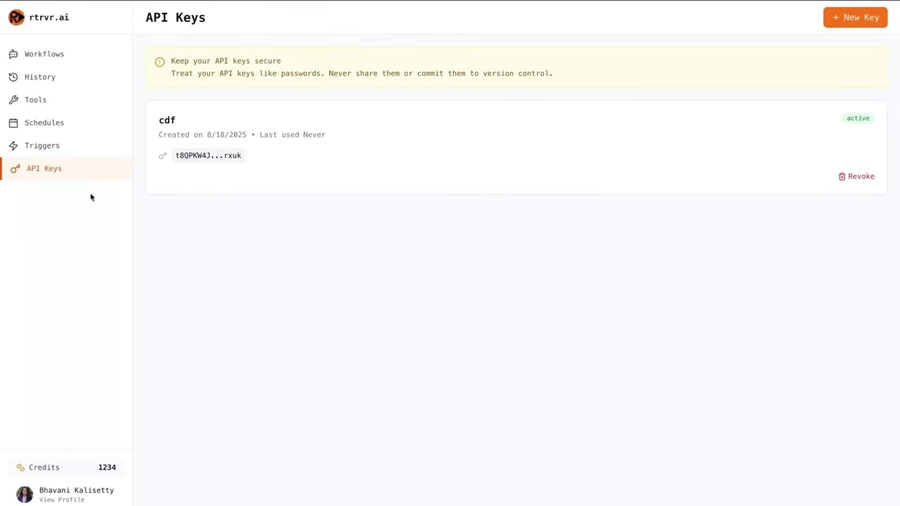
pyautogui.click(862, 22)
pyautogui.write('test2')
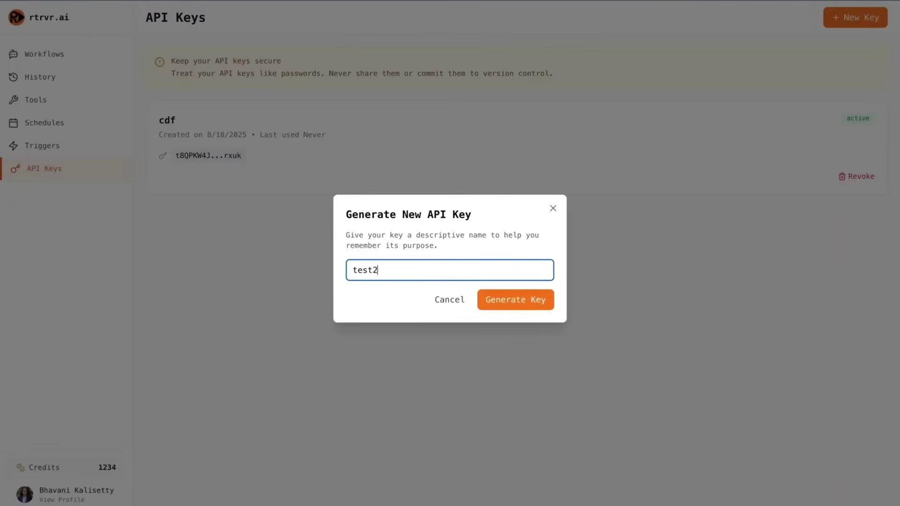
pyautogui.click(530, 304)
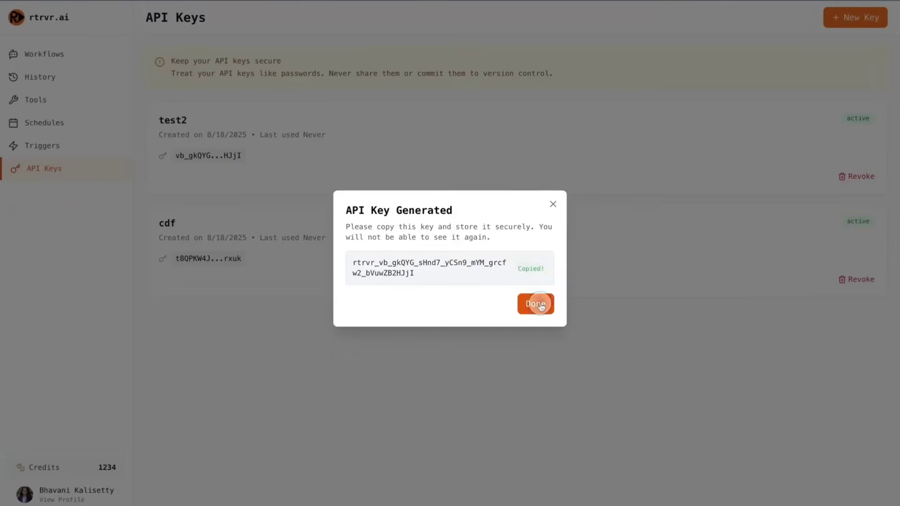
pyautogui.click(539, 305)
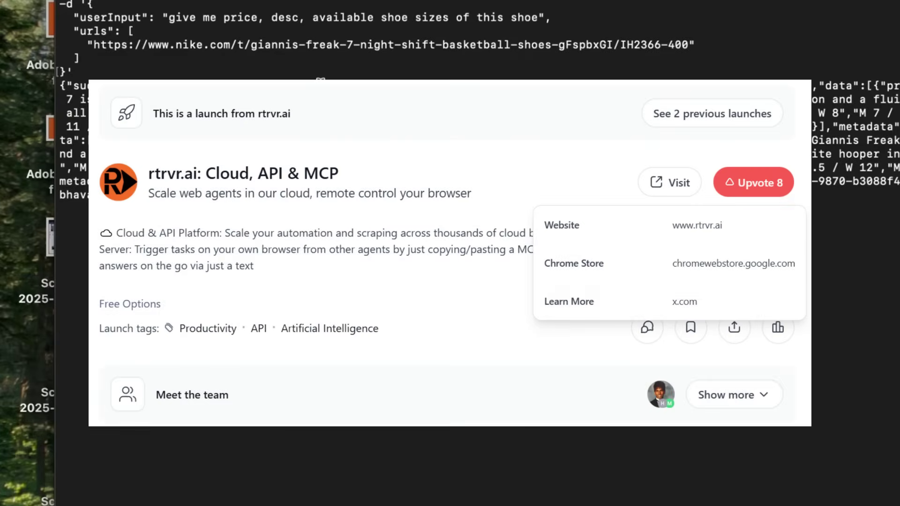
# Highlight the returned JSON showing the shoe's details and available sizes.
pyautogui.moveTo(300, 85); pyautogui.dragTo(422, 155)
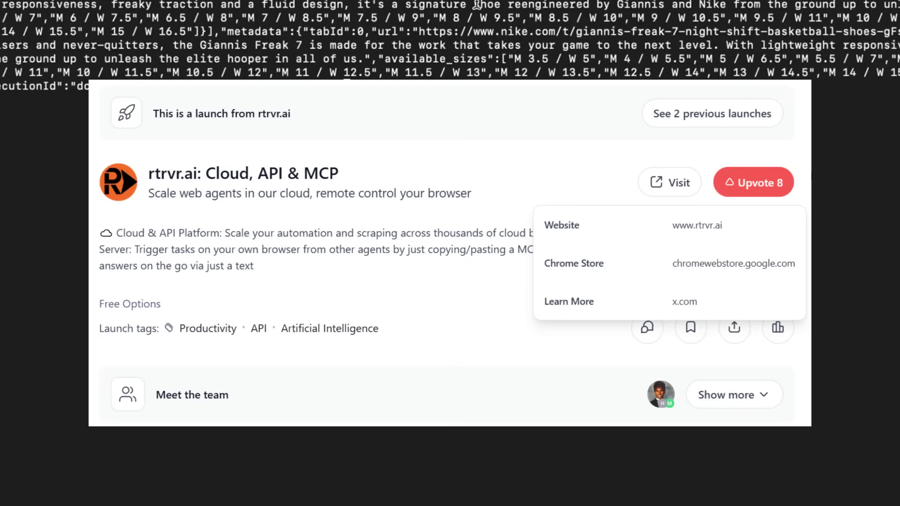
pyautogui.moveTo(300, 0); pyautogui.dragTo(457, 70)
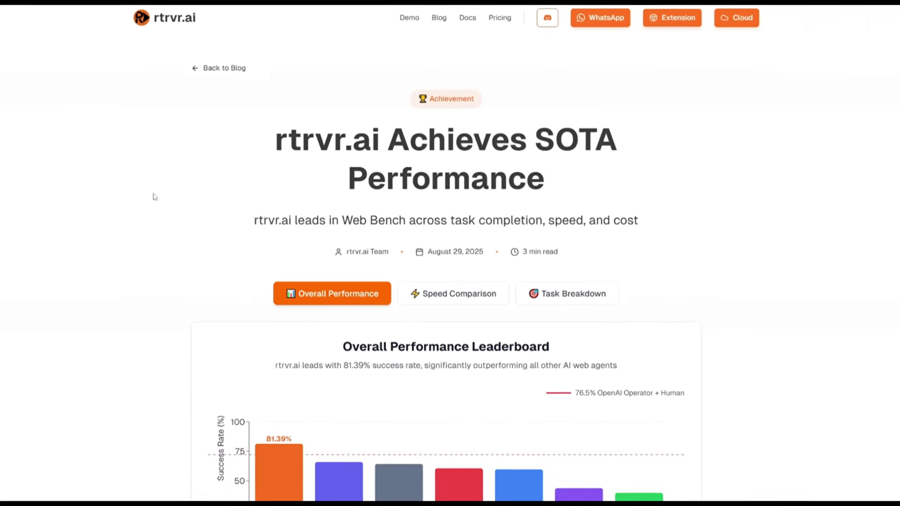
# Scroll into the results and switch between the speed comparison and task performance charts.
pyautogui.scroll(-1, 173, 193)
pyautogui.scroll(-1, 173, 193)
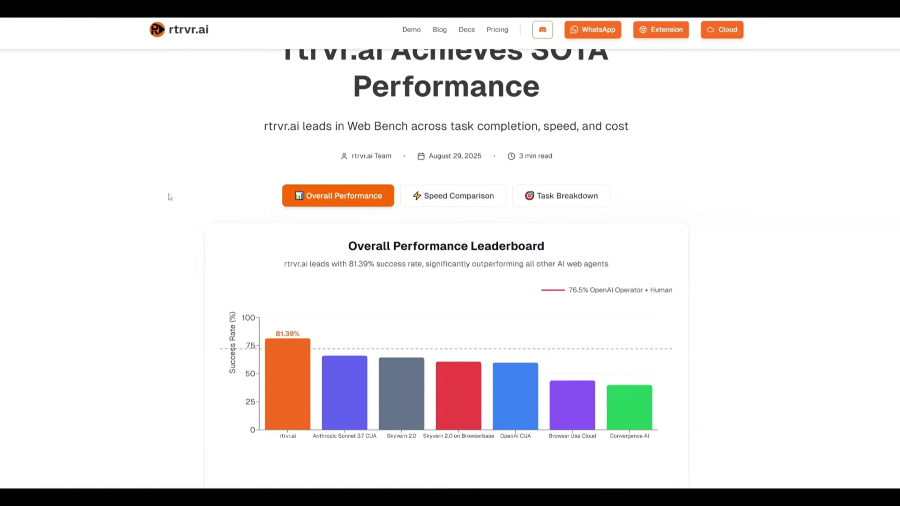
pyautogui.scroll(-1, 216, 278)
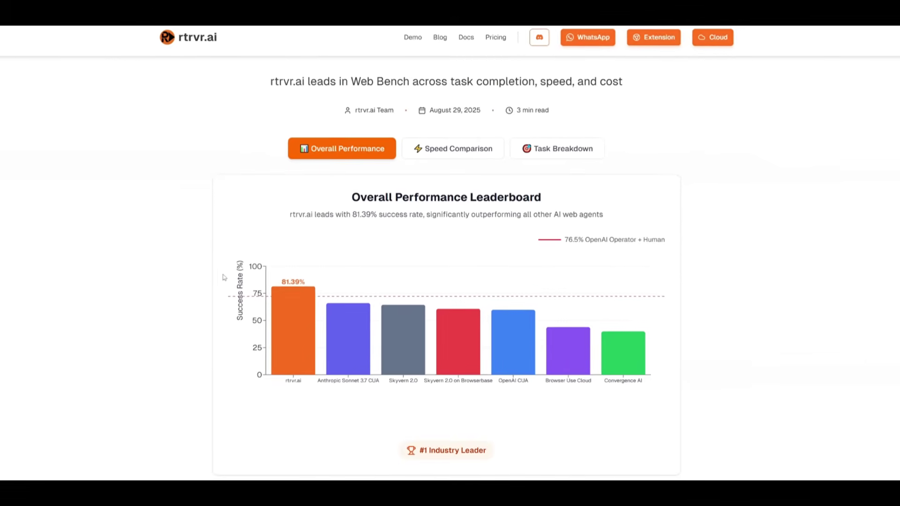
pyautogui.moveTo(285, 297)
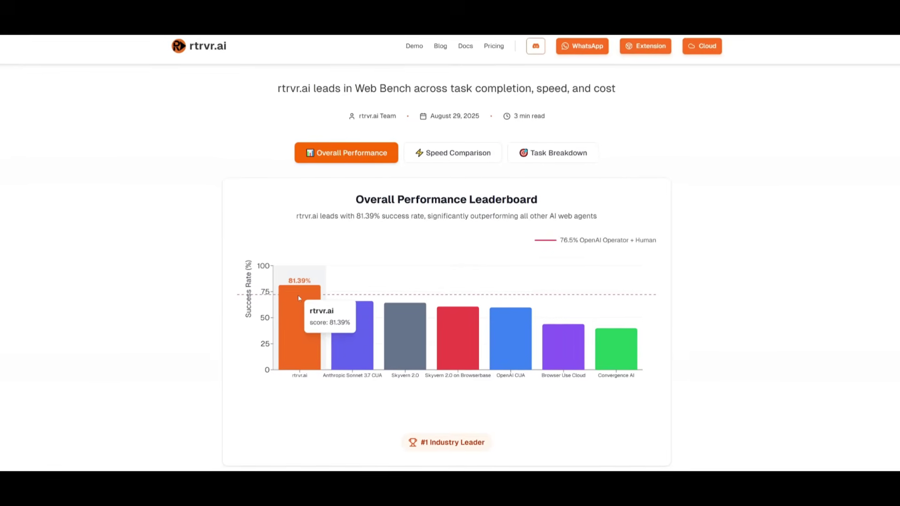
pyautogui.click(445, 157)
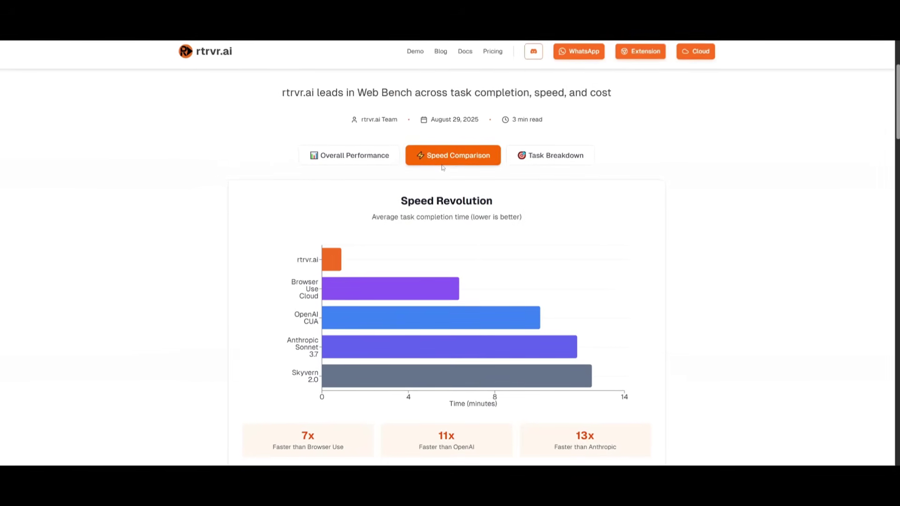
pyautogui.click(530, 155)
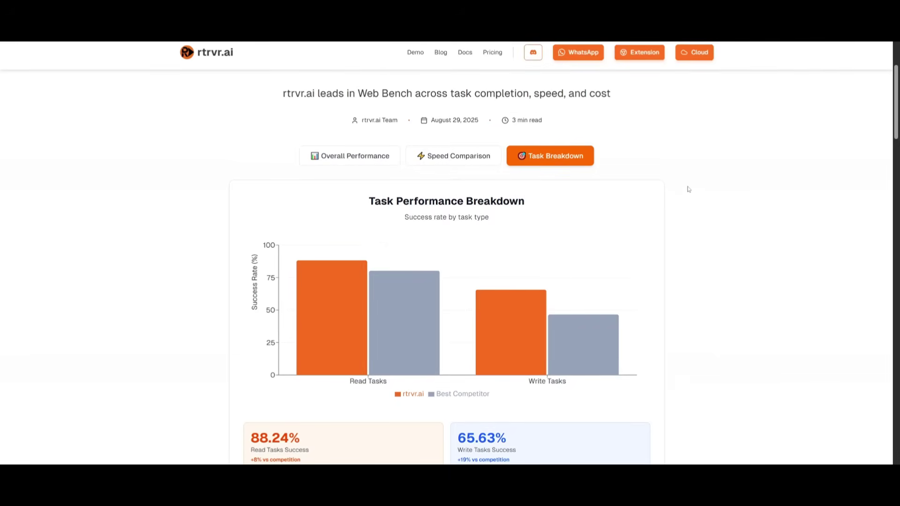
# Scroll past Speed Revolution and Cost Efficiency down to the Complete Leaderboard.
pyautogui.scroll(-4, 688, 189)
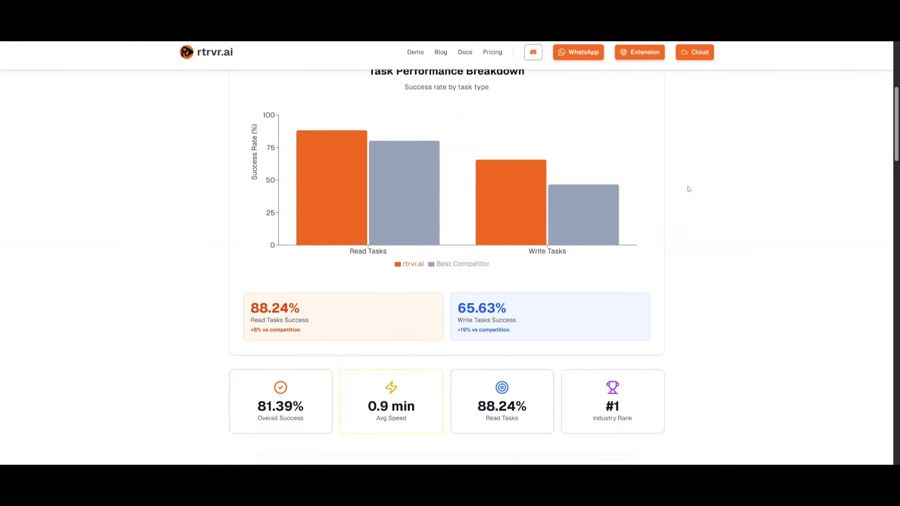
pyautogui.scroll(-3, 688, 186)
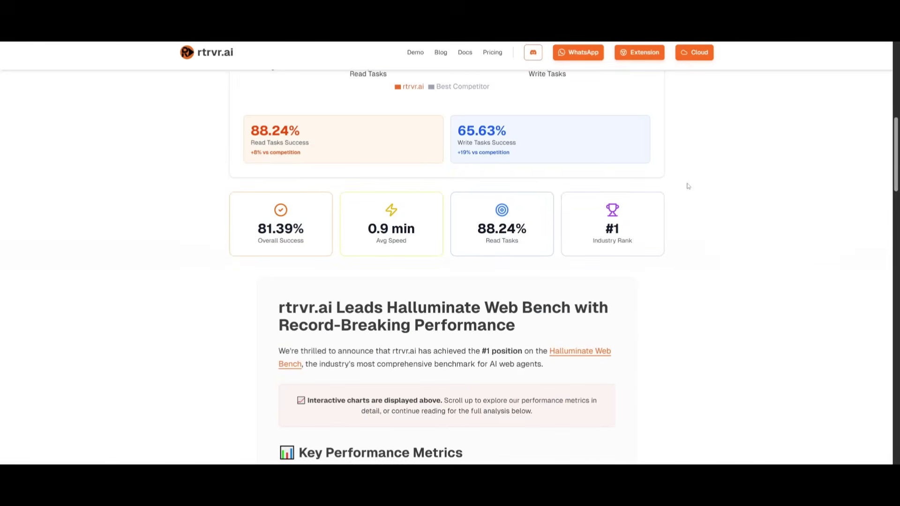
pyautogui.scroll(-2, 687, 186)
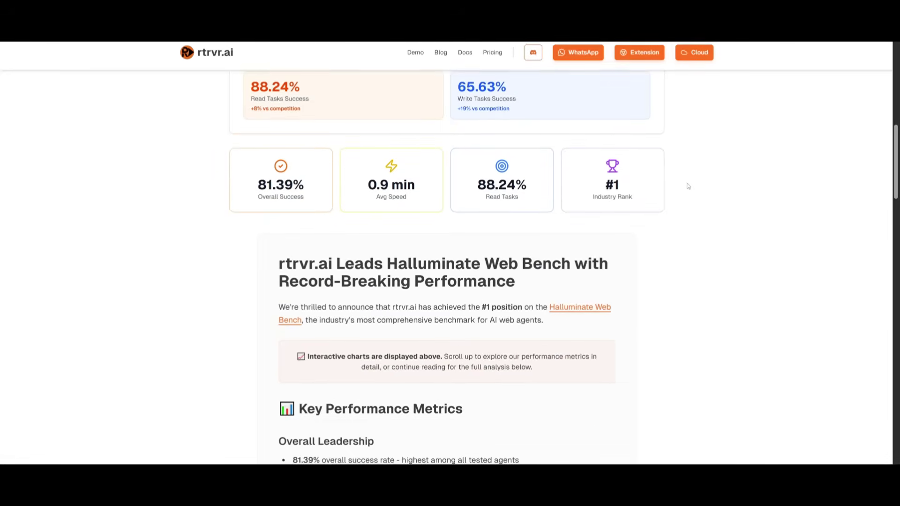
pyautogui.scroll(-2, 688, 186)
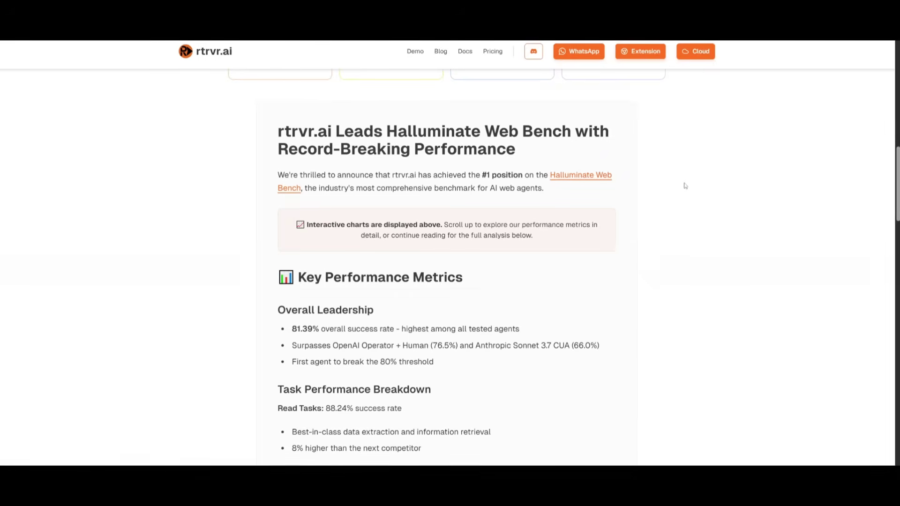
pyautogui.scroll(-1, 688, 186)
pyautogui.scroll(-1, 686, 186)
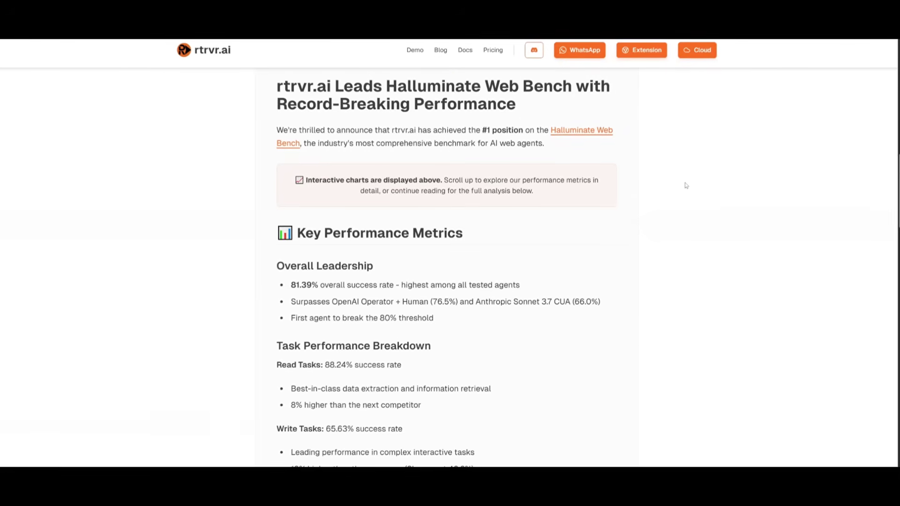
pyautogui.scroll(-1, 686, 185)
pyautogui.scroll(-2, 688, 186)
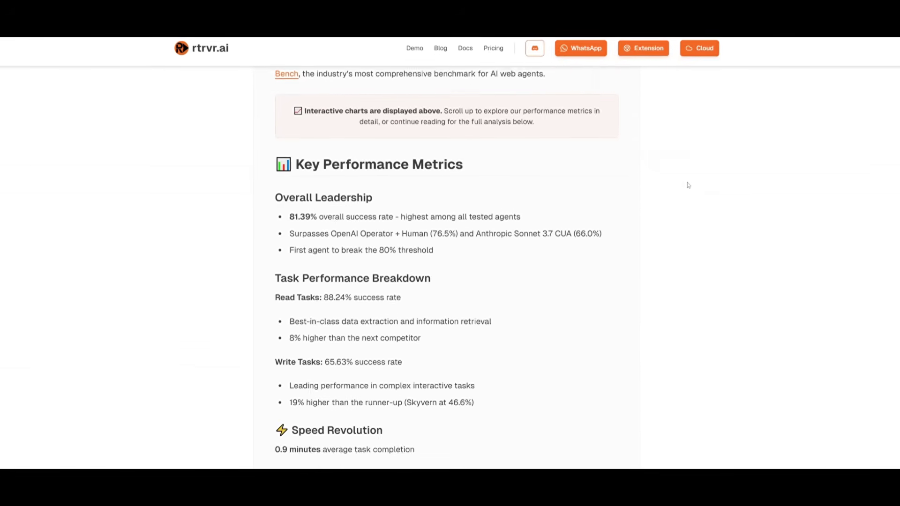
pyautogui.scroll(-2, 690, 185)
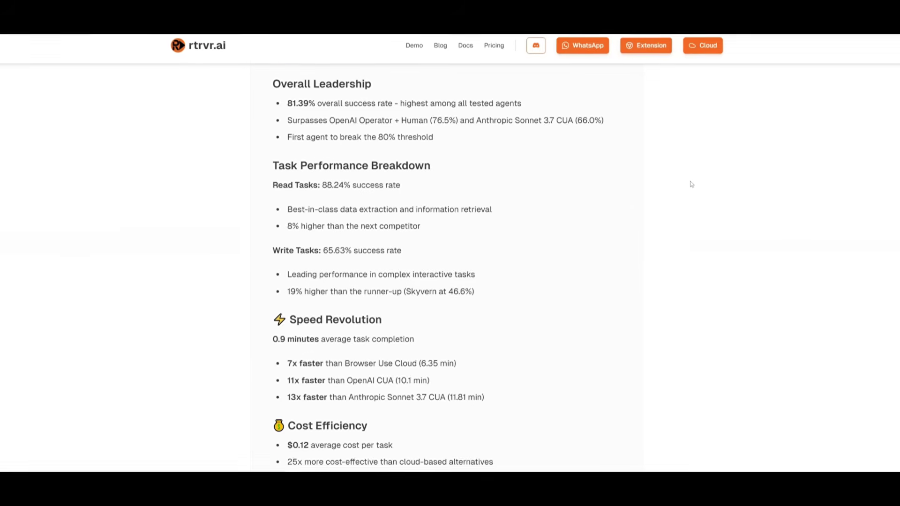
pyautogui.scroll(-2, 689, 185)
pyautogui.scroll(-2, 687, 182)
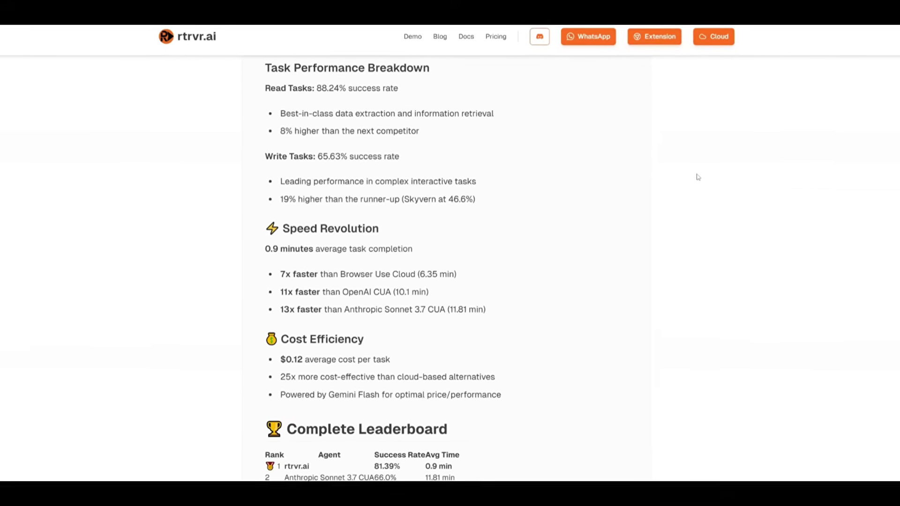
pyautogui.scroll(-2, 701, 176)
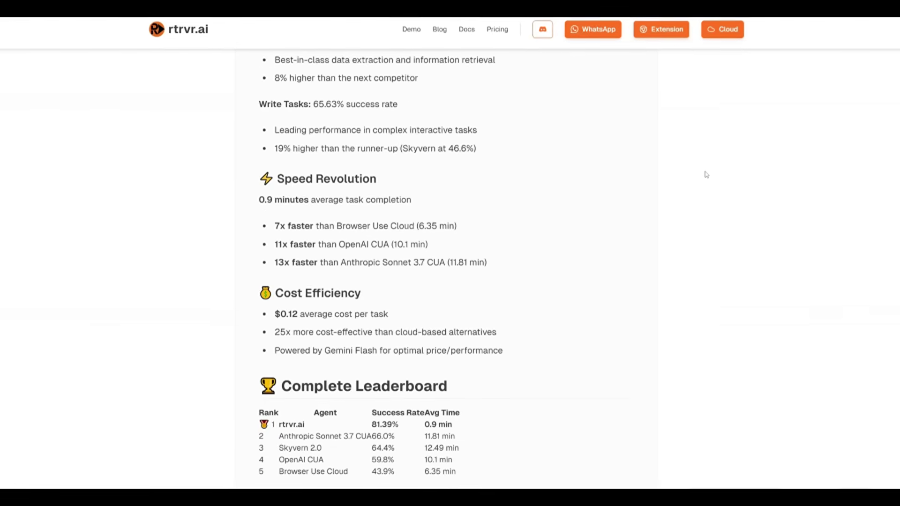
pyautogui.scroll(-2, 711, 173)
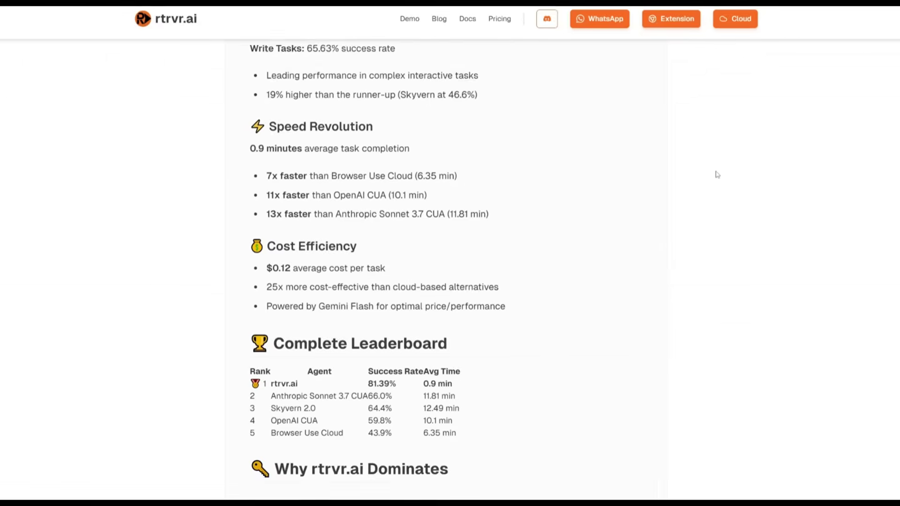
pyautogui.scroll(-2, 711, 173)
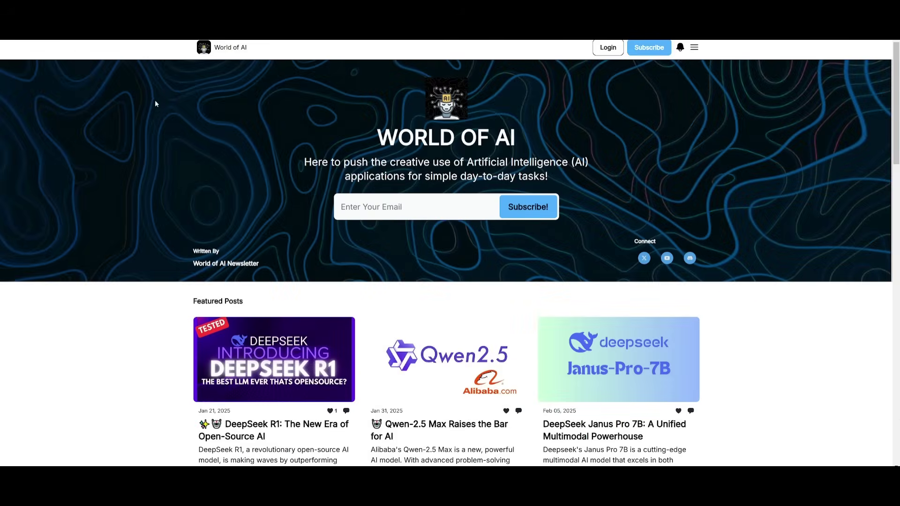
# Scroll the World of AI homepage through Featured, Latest and Archive posts to the footer.
pyautogui.scroll(-5, 119, 134)
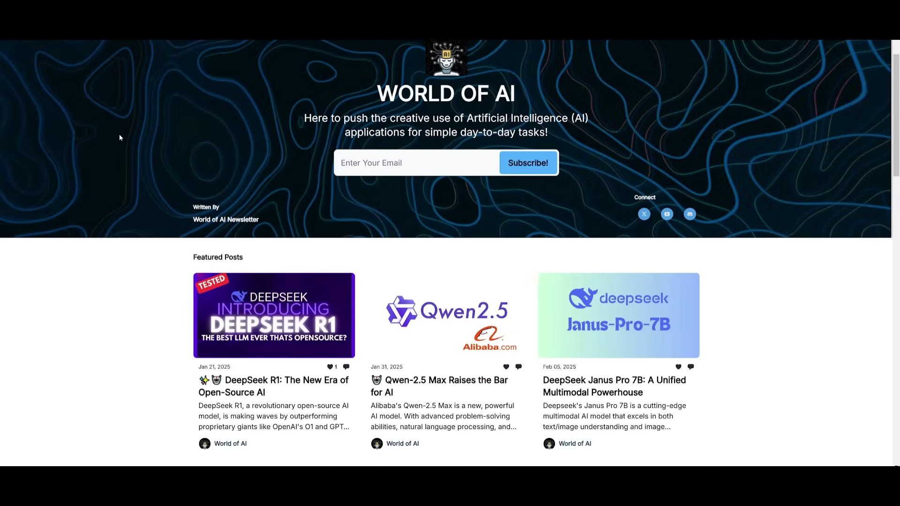
pyautogui.scroll(-4, 119, 134)
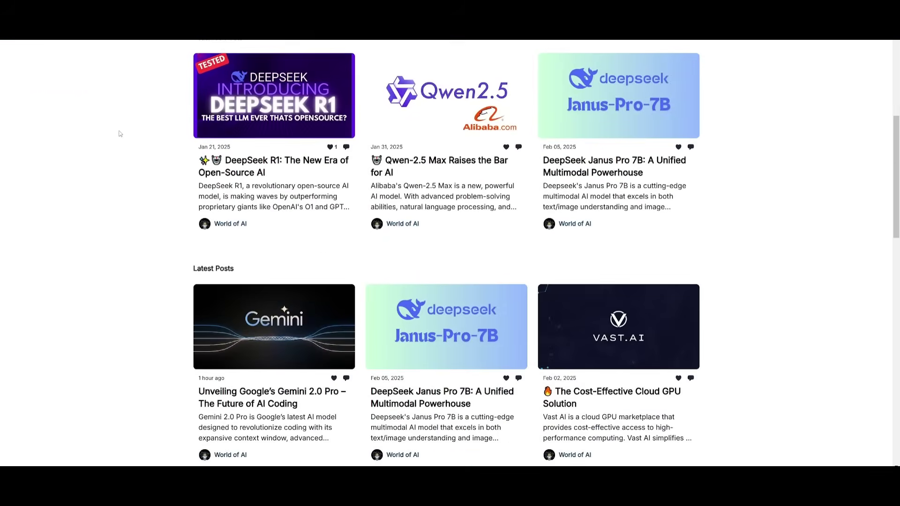
pyautogui.scroll(-7, 108, 134)
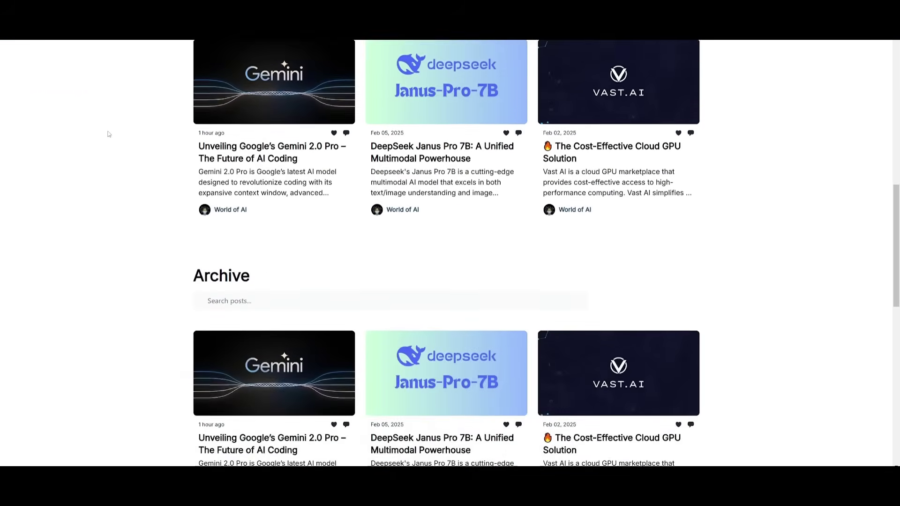
pyautogui.scroll(-1, 107, 134)
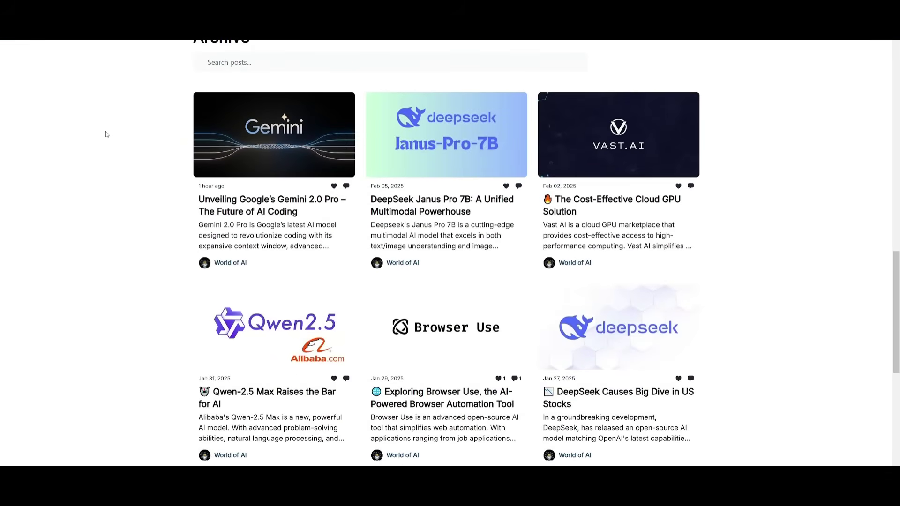
pyautogui.scroll(-2, 105, 132)
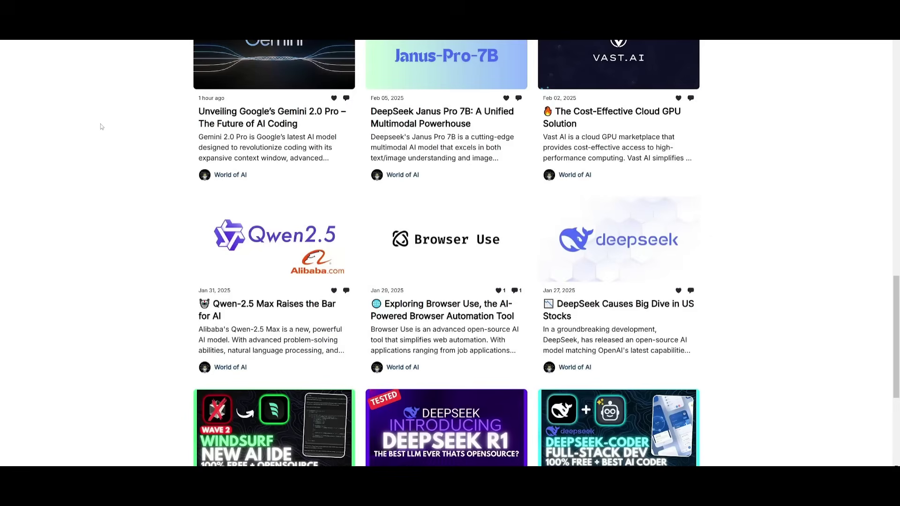
pyautogui.scroll(-3, 93, 138)
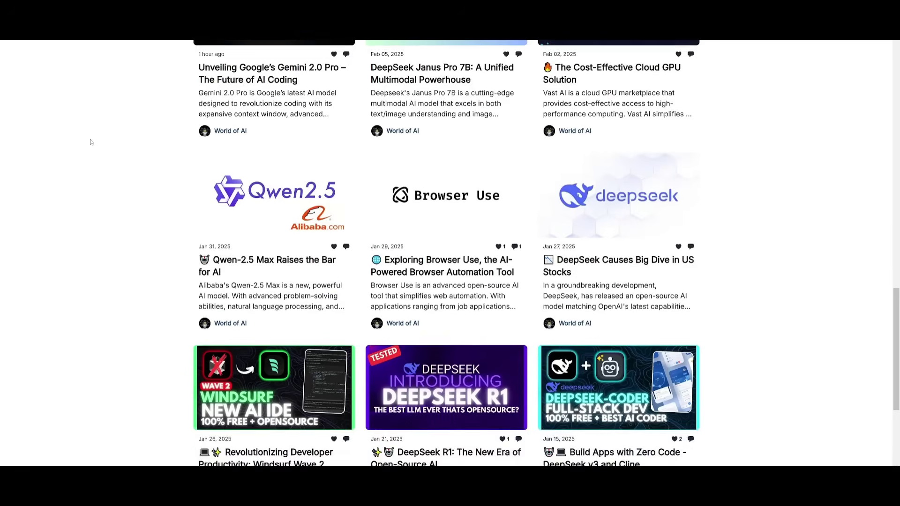
pyautogui.scroll(-2, 91, 140)
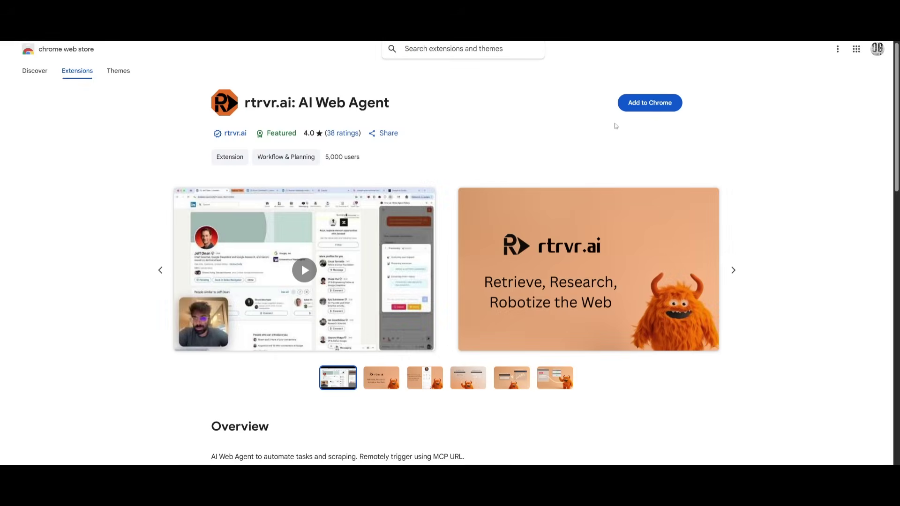
# Add the rtrvr.ai: AI Web Agent extension to Chrome and confirm the permission prompt.
pyautogui.click(650, 103)
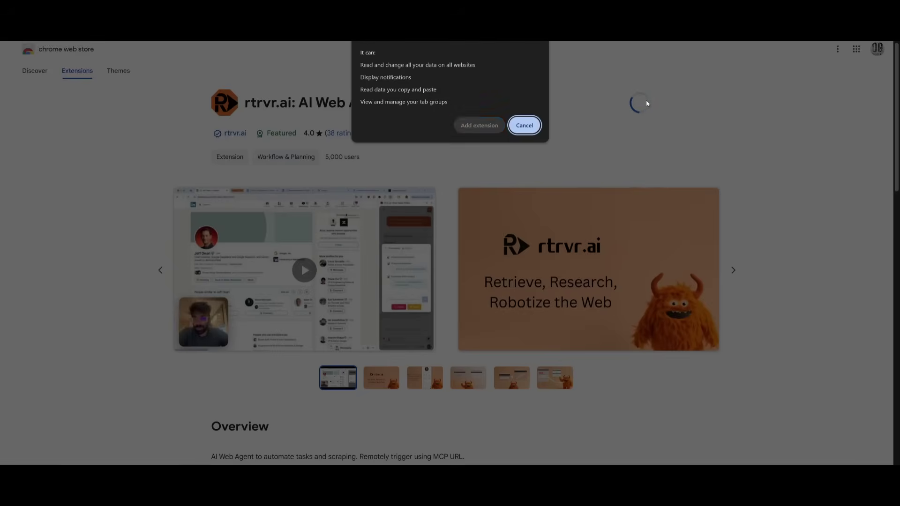
pyautogui.click(476, 127)
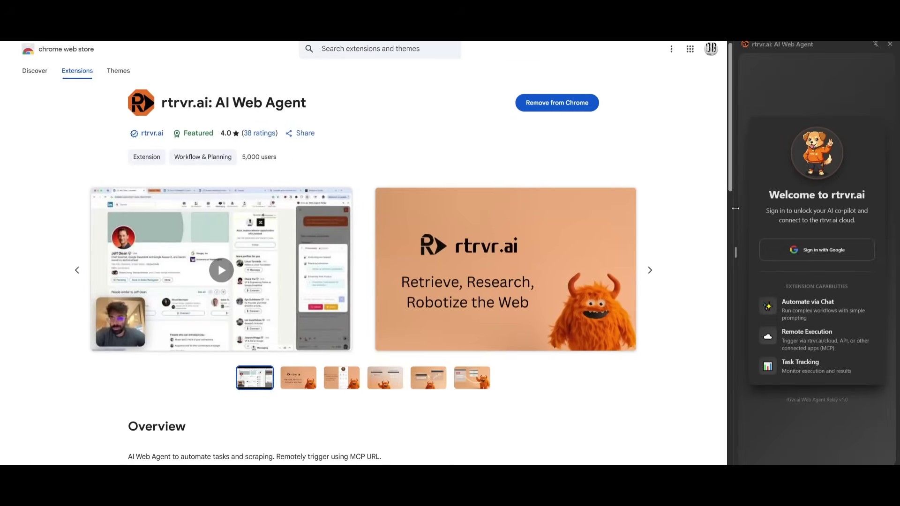
# Widen the rtrvr.ai side panel and sign in with a Google account.
pyautogui.moveTo(735, 208); pyautogui.dragTo(596, 226)
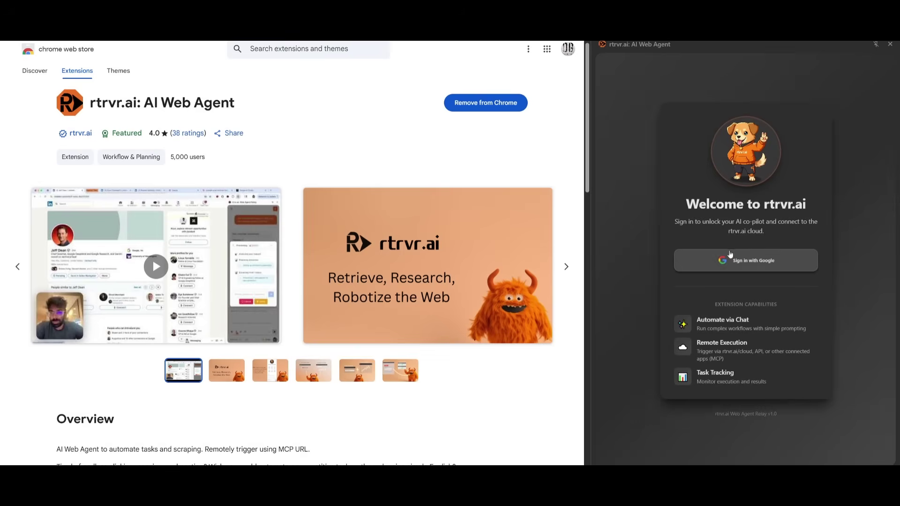
pyautogui.click(755, 273)
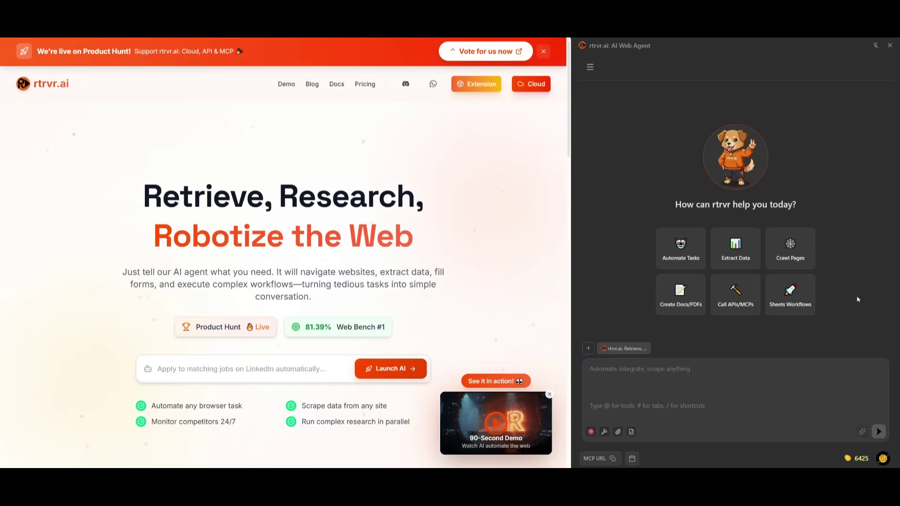
# Attach the WorldofAI - YouTube and World of AI tabs to the prompt as context.
pyautogui.click(592, 361)
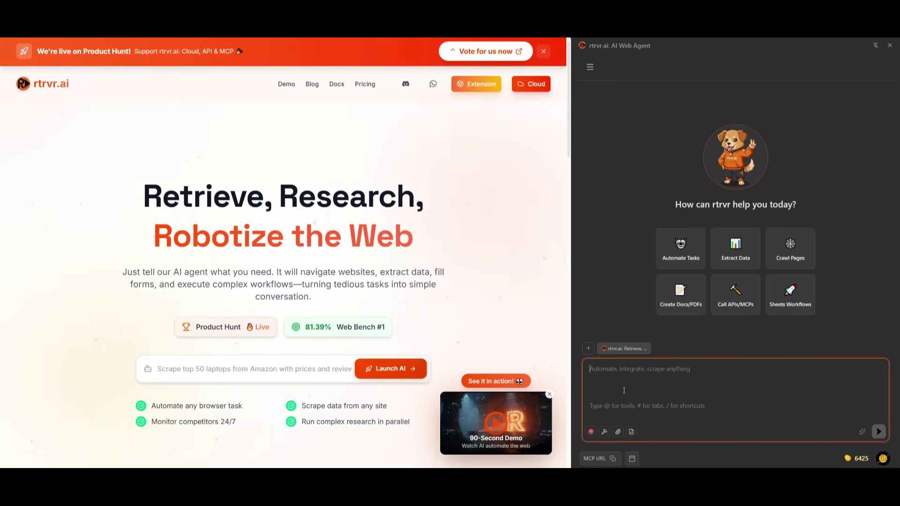
pyautogui.click(587, 348)
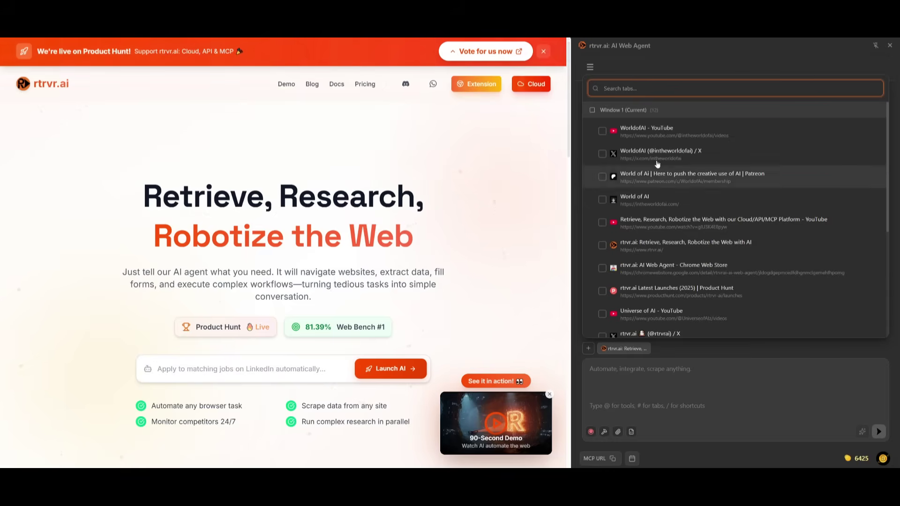
pyautogui.click(602, 134)
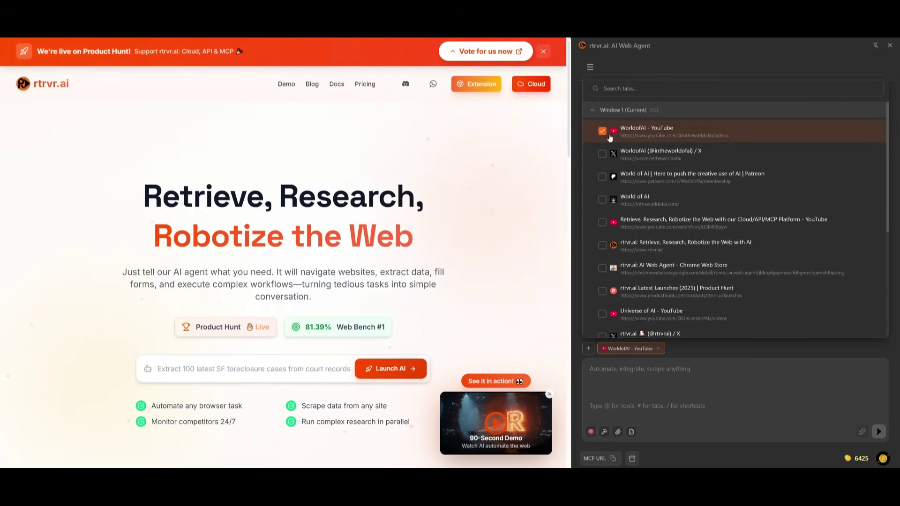
pyautogui.click(602, 198)
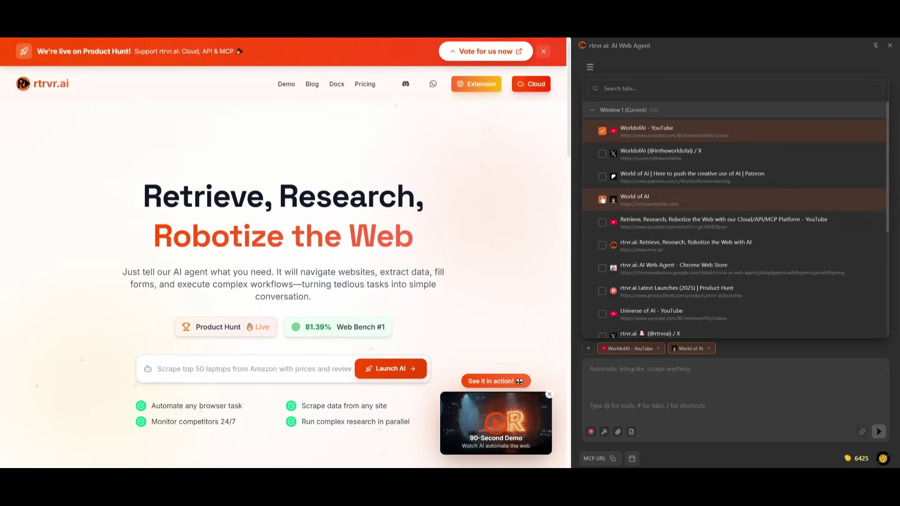
pyautogui.click(636, 369)
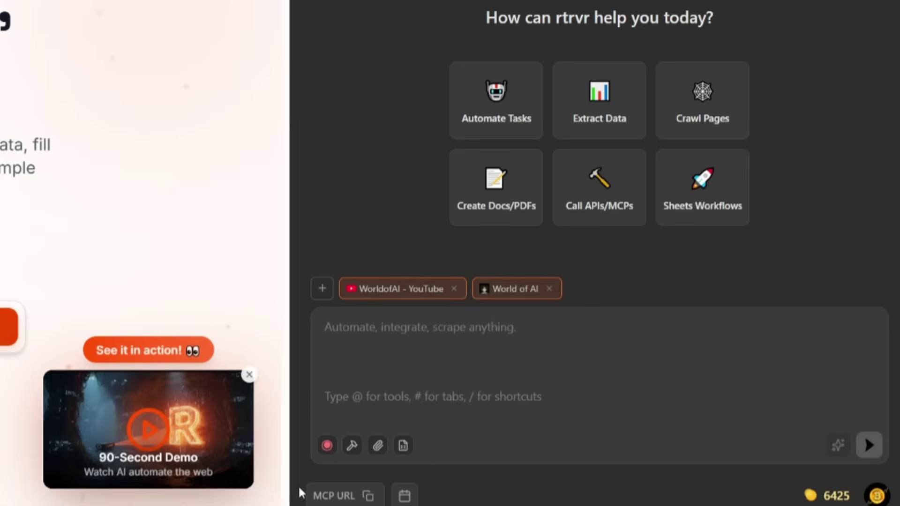
# Check the recorded workflows list, then copy the agent's MCP URL to the clipboard.
pyautogui.click(327, 446)
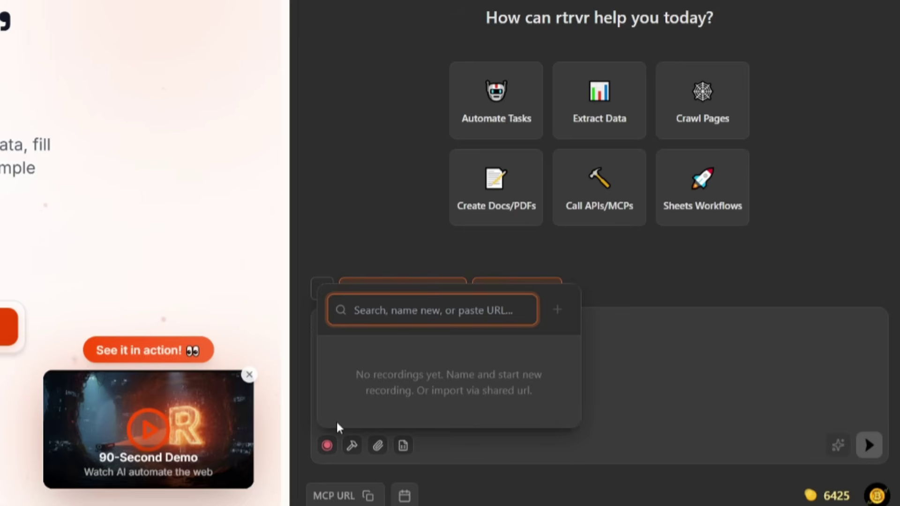
pyautogui.click(612, 393)
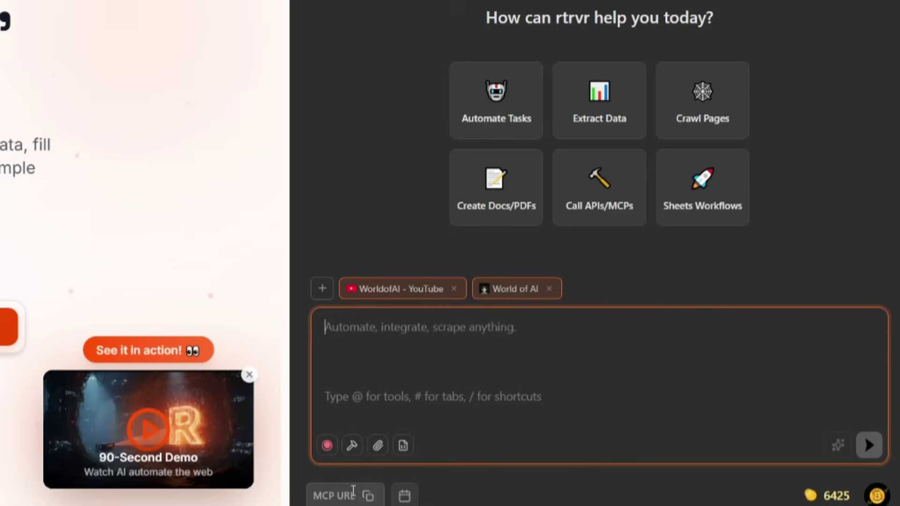
pyautogui.click(371, 497)
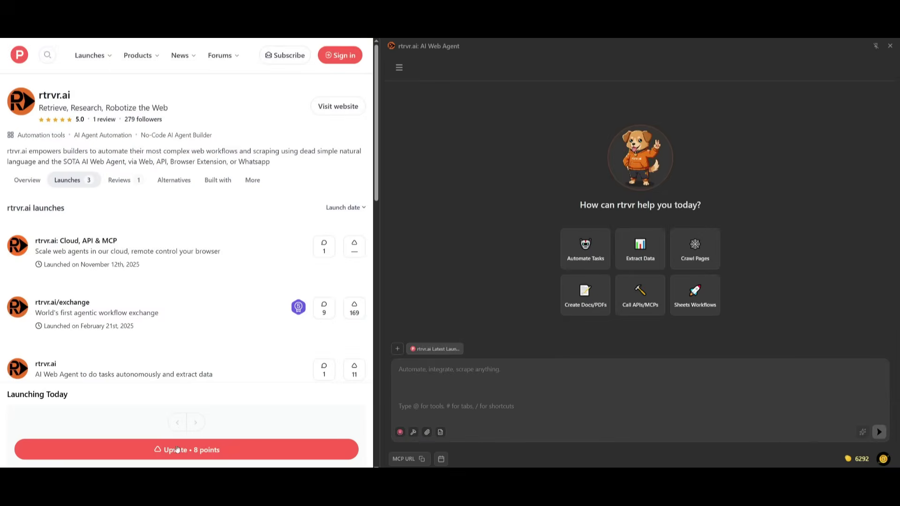
# Open the extension settings and look over Credits, Appearance, Model Selection and Browser Settings.
pyautogui.click(881, 459)
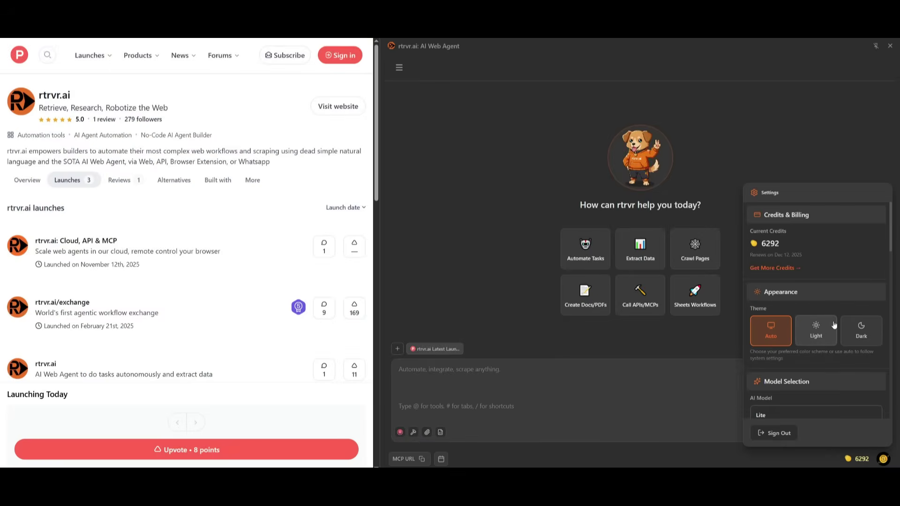
pyautogui.scroll(-8, 822, 311)
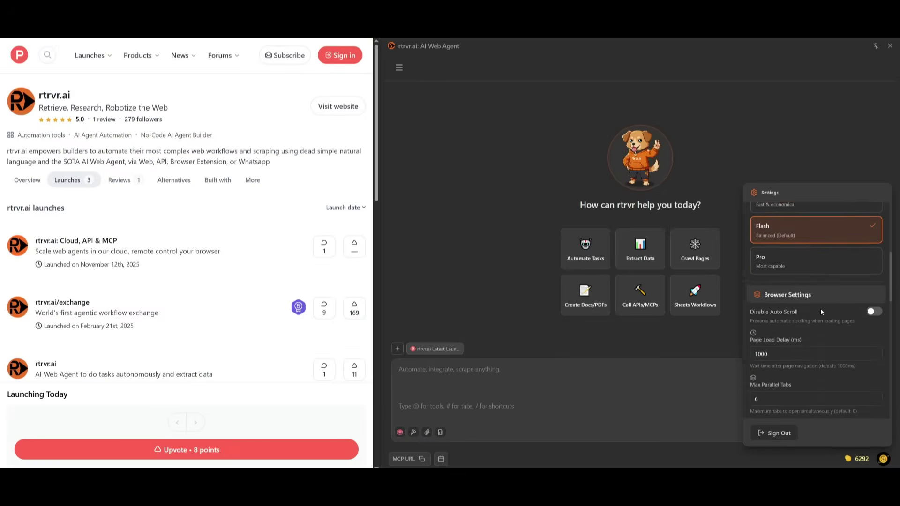
pyautogui.scroll(-5, 820, 315)
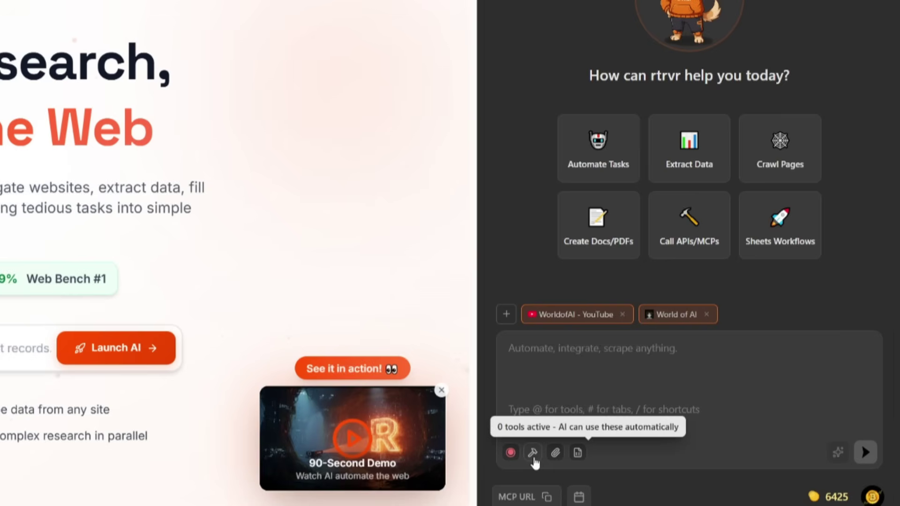
# Show the @ list of agent tools, scroll through it, then dismiss it.
pyautogui.click(532, 452)
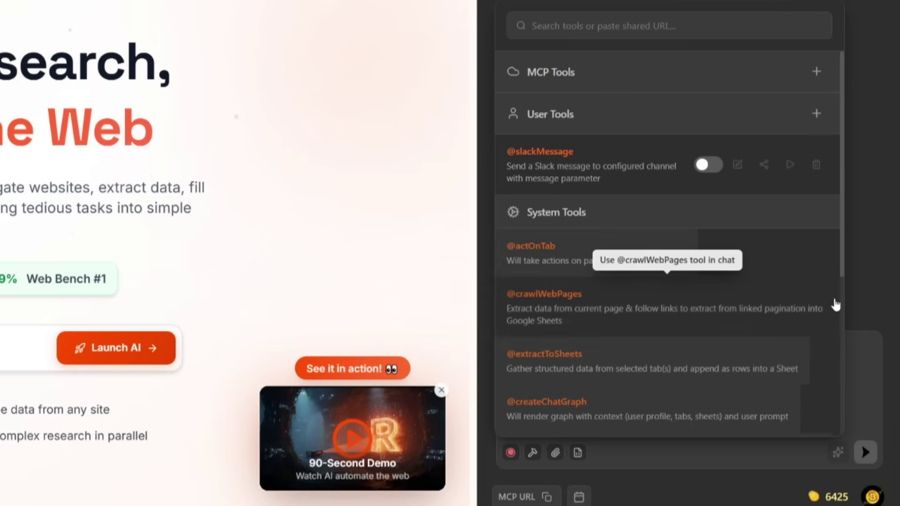
pyautogui.scroll(-6, 836, 305)
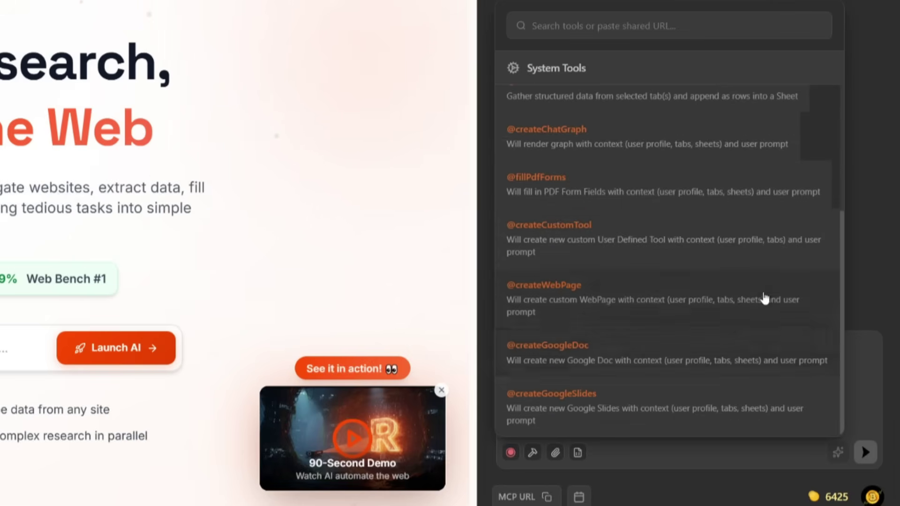
pyautogui.scroll(10, 765, 298)
pyautogui.press('Escape')
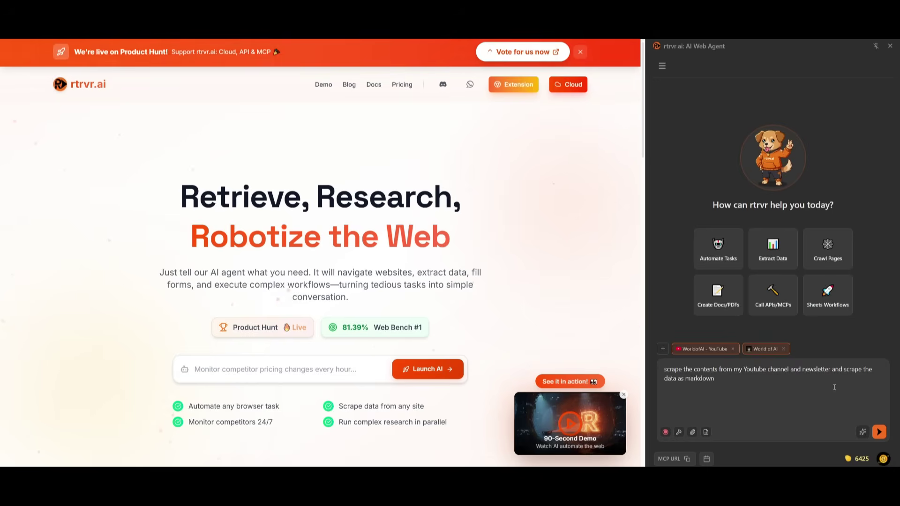
# Send the request to scrape the YouTube channel and newsletter tabs into markdown.
pyautogui.click(881, 433)
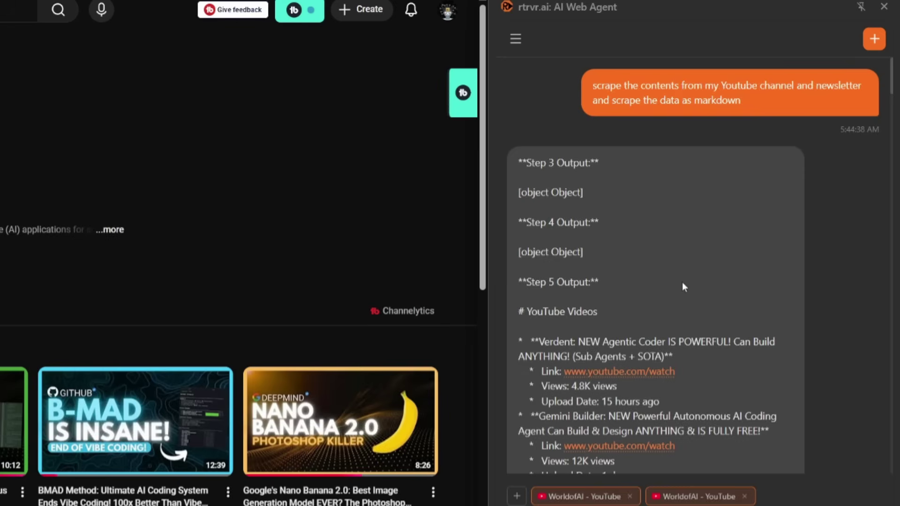
# Scroll through the agent's markdown list of YouTube videos and newsletter posts.
pyautogui.scroll(-10, 682, 274)
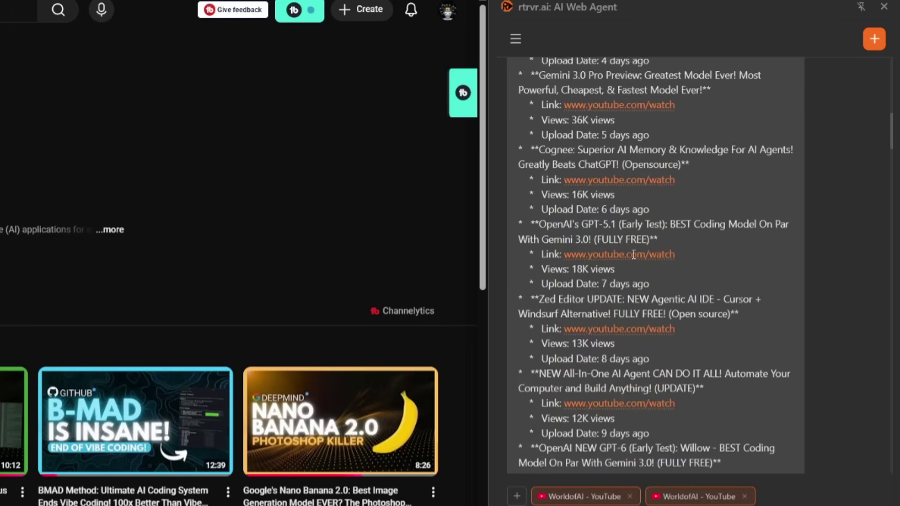
pyautogui.scroll(-3, 633, 254)
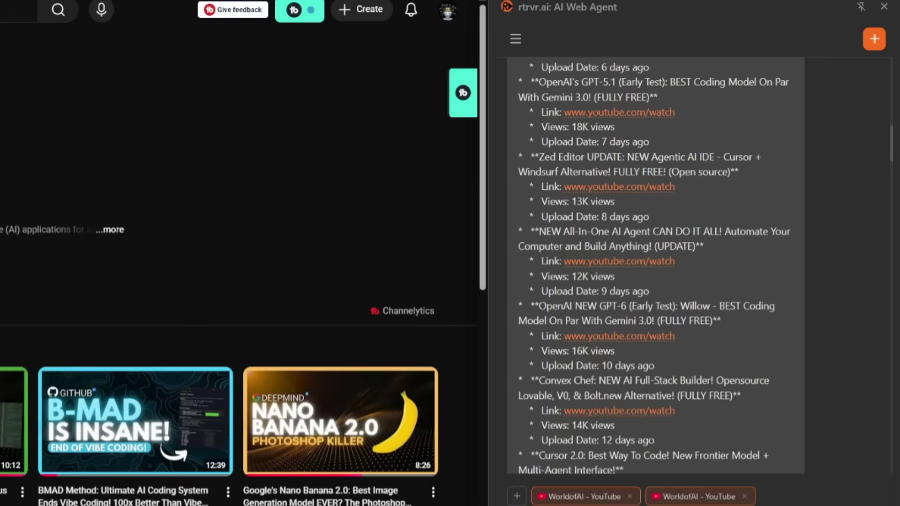
pyautogui.scroll(-3, 235, 253)
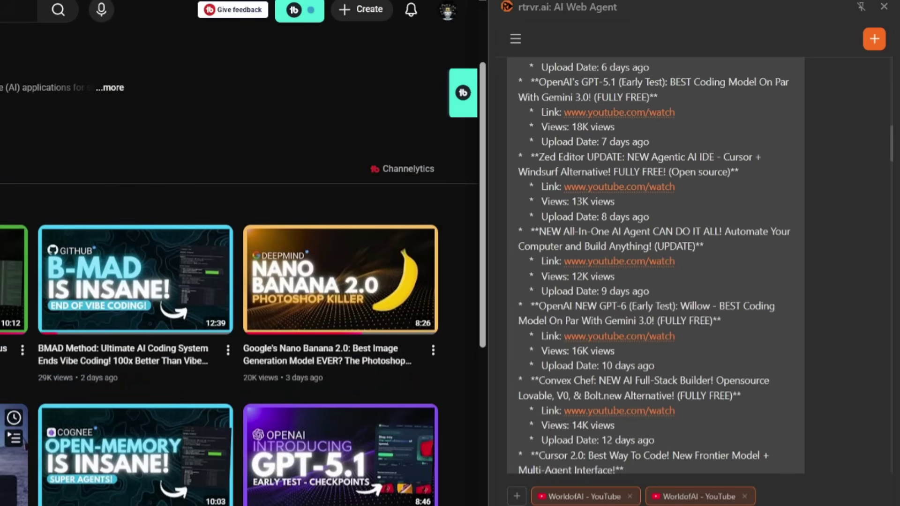
pyautogui.scroll(-15, 647, 305)
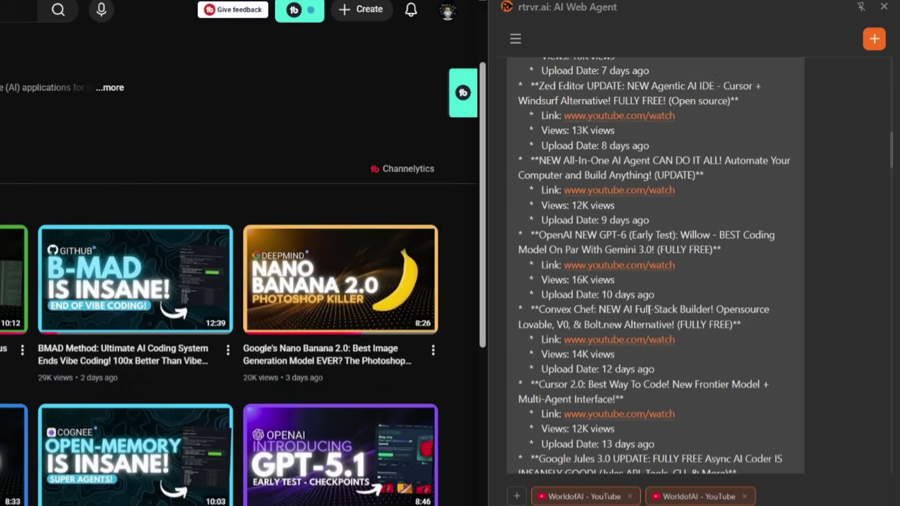
pyautogui.scroll(-10, 655, 296)
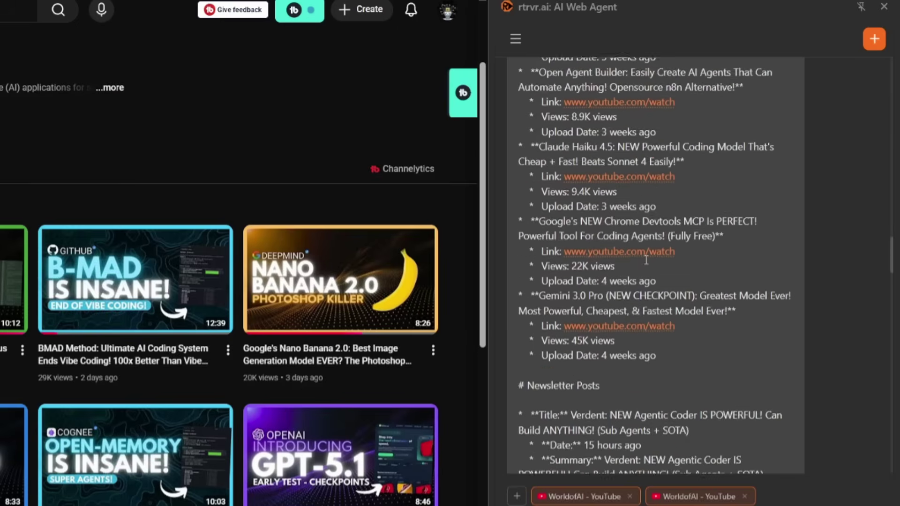
pyautogui.scroll(-3, 642, 239)
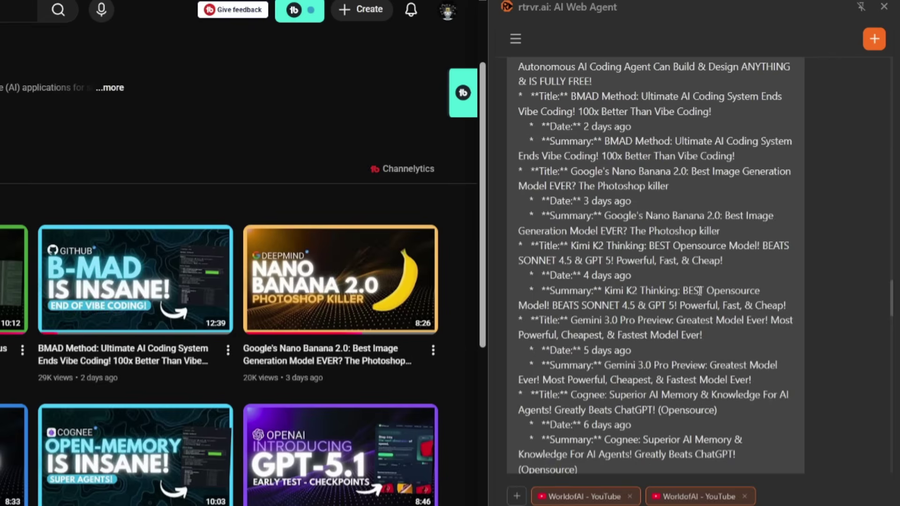
pyautogui.scroll(-5, 699, 291)
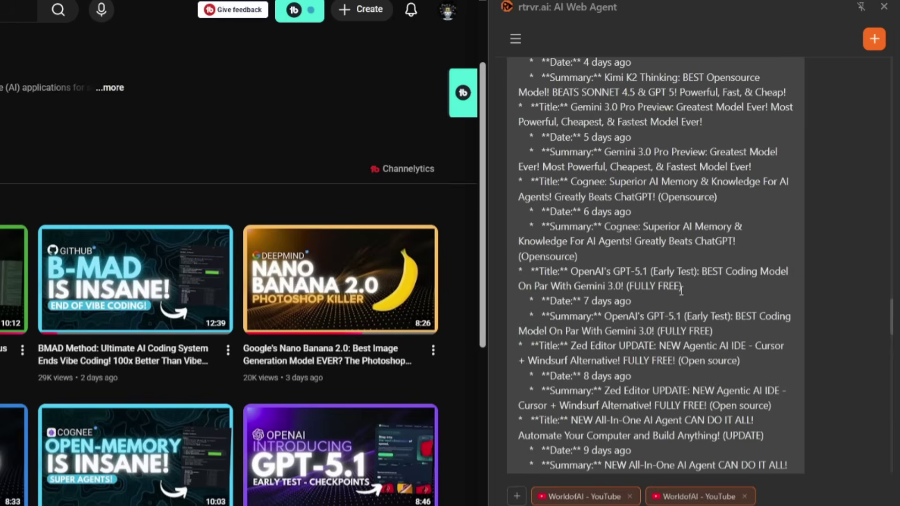
pyautogui.scroll(-15, 681, 290)
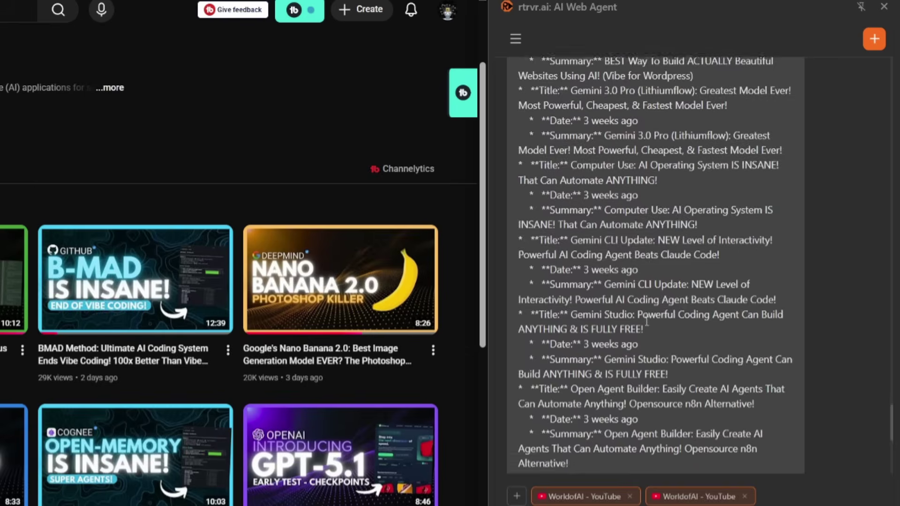
pyautogui.scroll(-10, 647, 322)
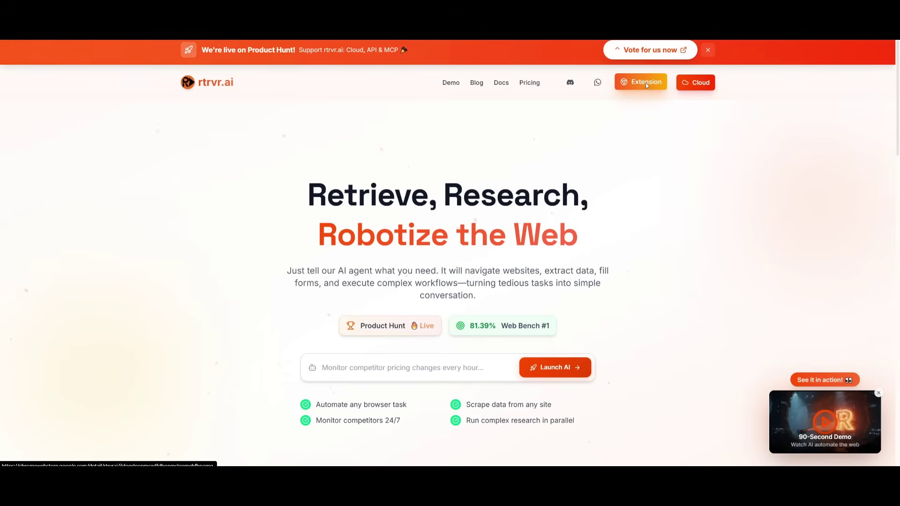
# Open the Cloud AI Agent Workspace and scroll down to the automation prompt box.
pyautogui.click(693, 82)
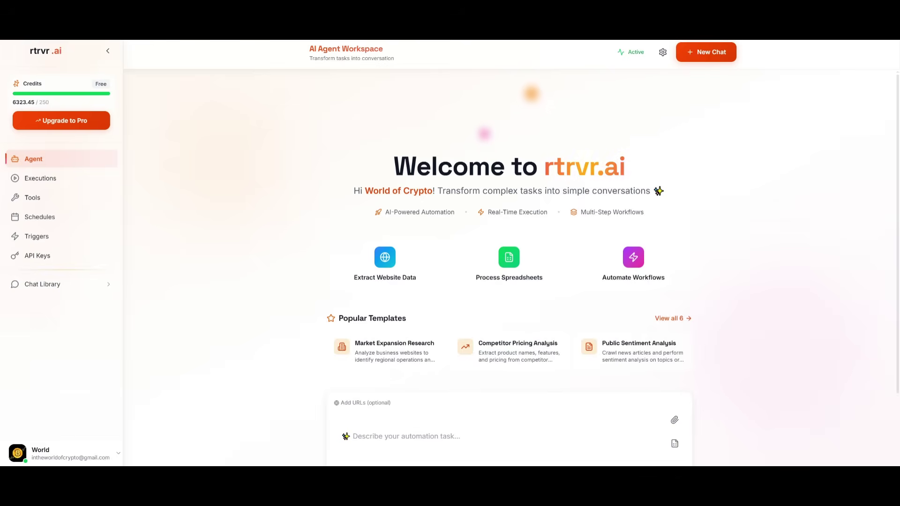
pyautogui.scroll(-1, 449, 242)
pyautogui.scroll(-2, 449, 242)
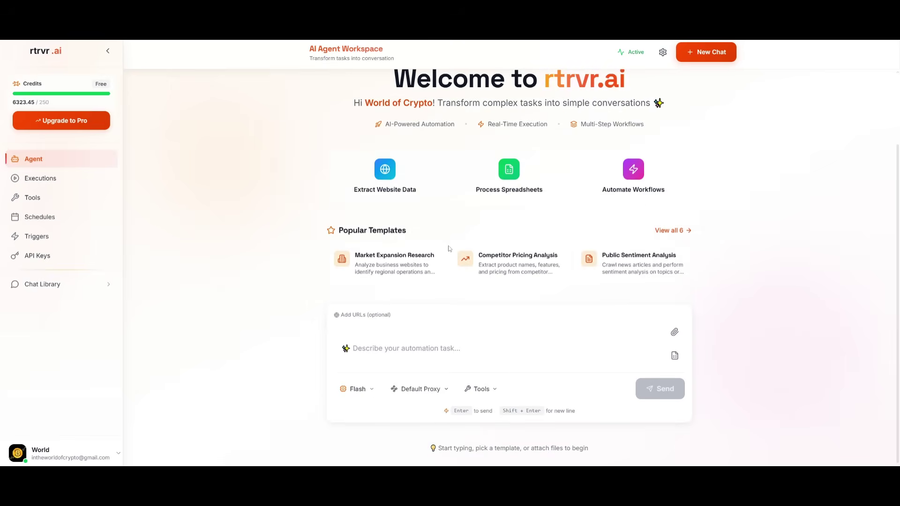
pyautogui.scroll(-1, 450, 255)
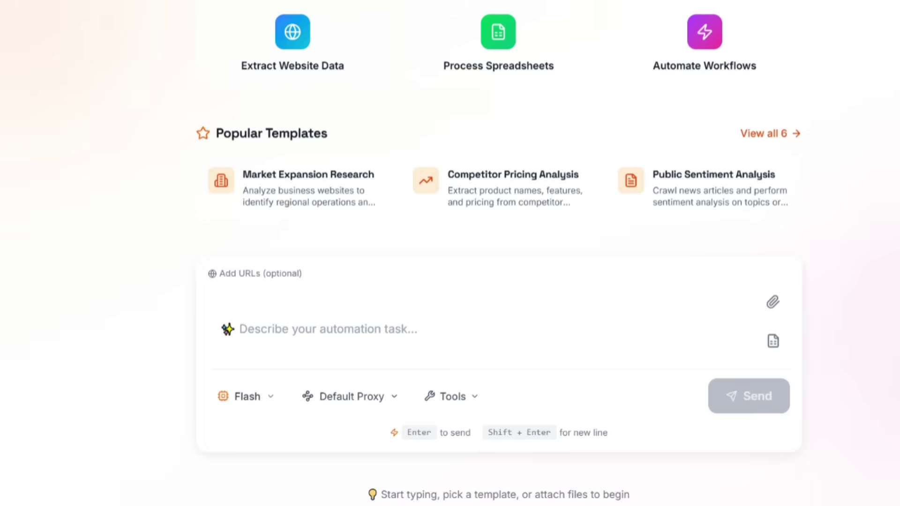
# Check the Flash, Default Proxy and Tools dropdowns, then paste the angel.co AI startups prompt.
pyautogui.click(395, 349)
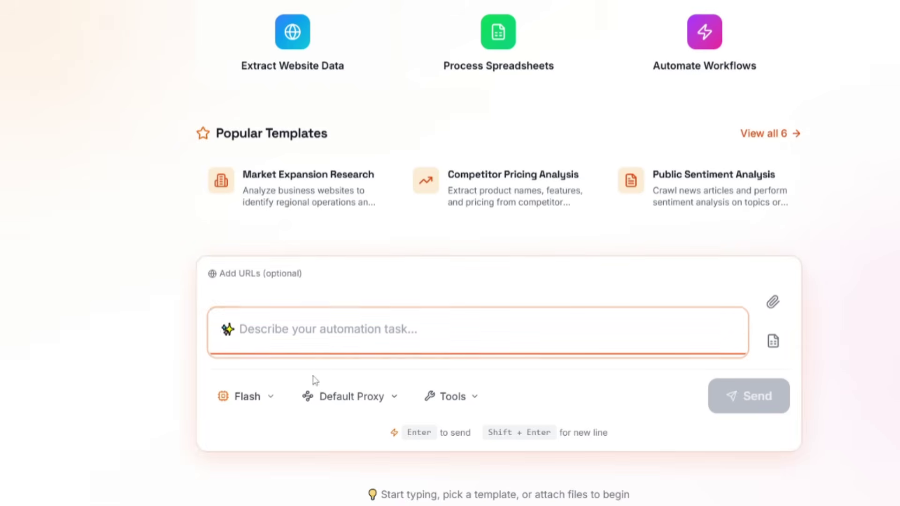
pyautogui.click(265, 398)
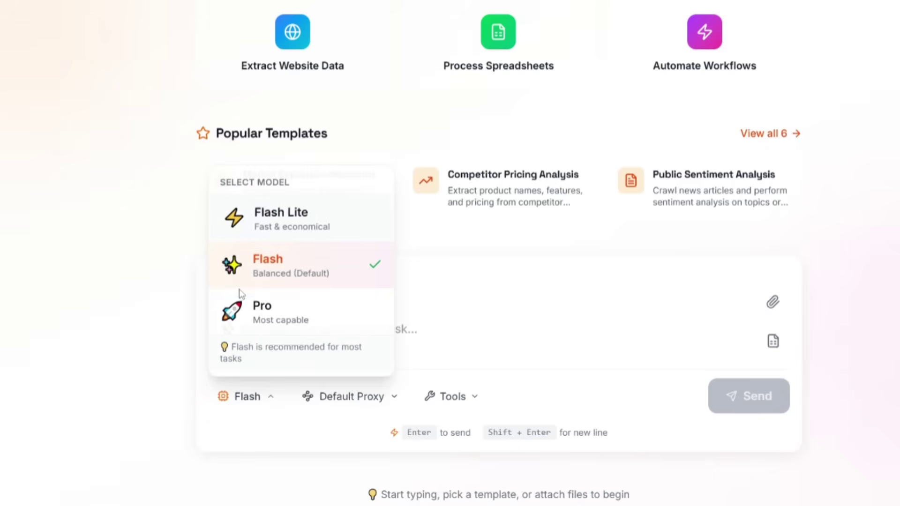
pyautogui.click(347, 396)
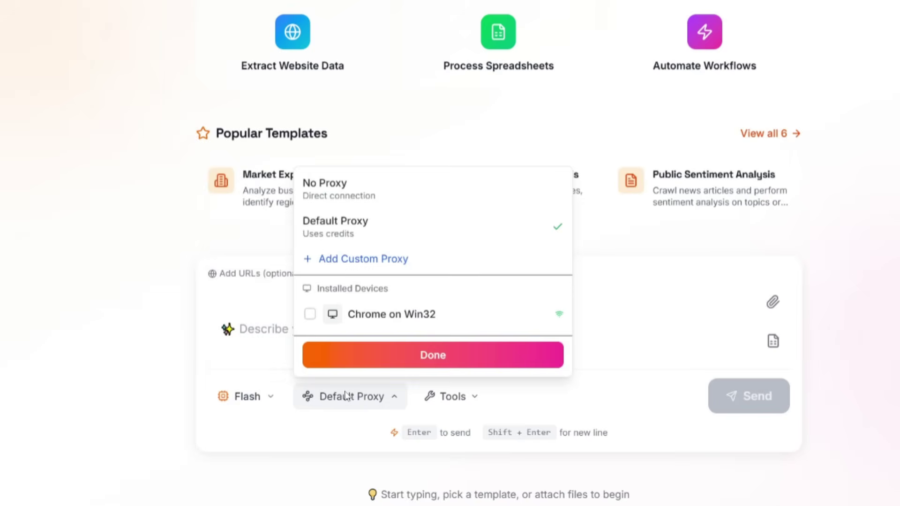
pyautogui.click(356, 416)
pyautogui.click(465, 401)
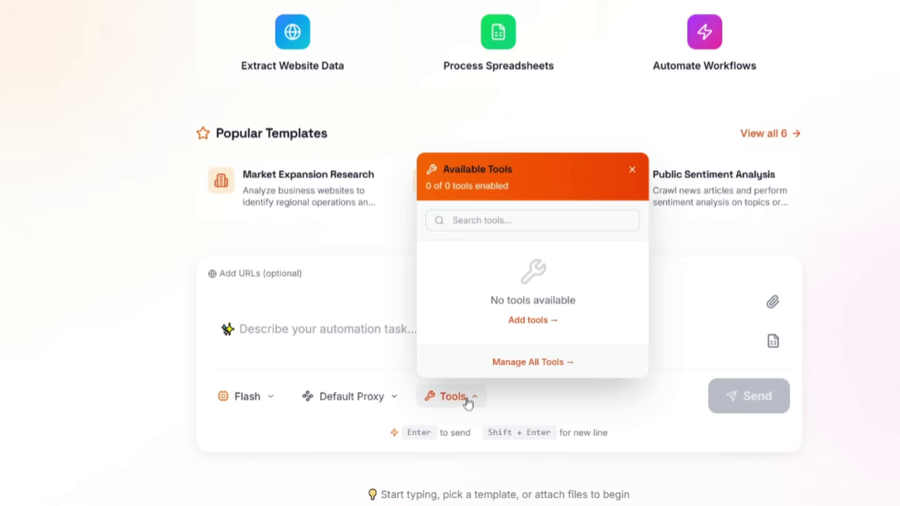
pyautogui.click(468, 402)
pyautogui.click(373, 349)
pyautogui.write('Go to https://angel.co/companies, filter for AI startups founded after 2023 with more than 10 employees, scroll until all results are loaded, then extract for each company: name, description, location, number of employees, and website URL, and export everything to a Google Sheet.')
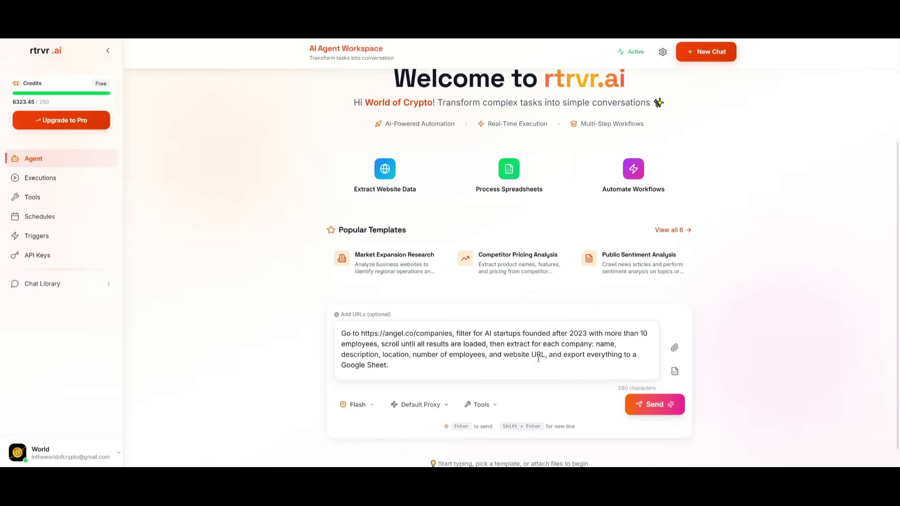
# Run the angel.co extraction task, producing the 'YC Summer 2025 Companies' Google Sheet.
pyautogui.click(677, 406)
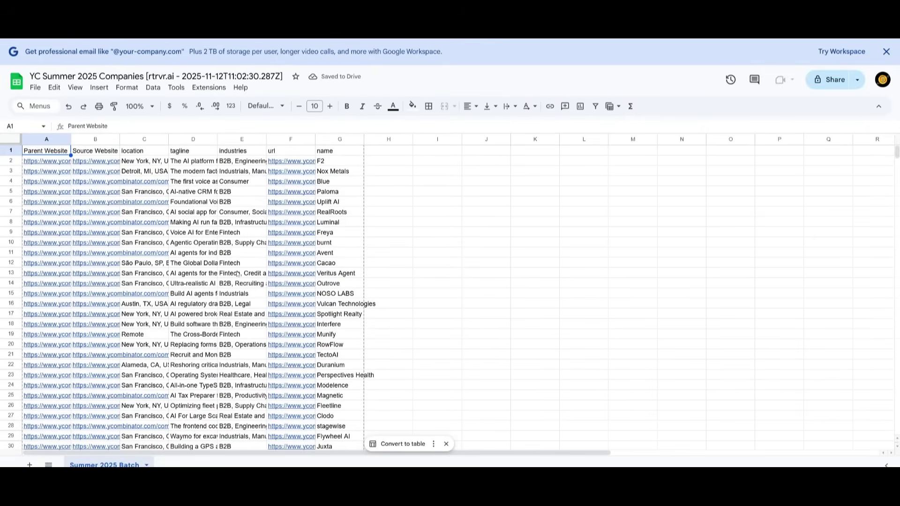
# Scroll through the exported YC Summer 2025 company rows in the Summer 2025 Batch sheet.
pyautogui.scroll(-2, 53, 154)
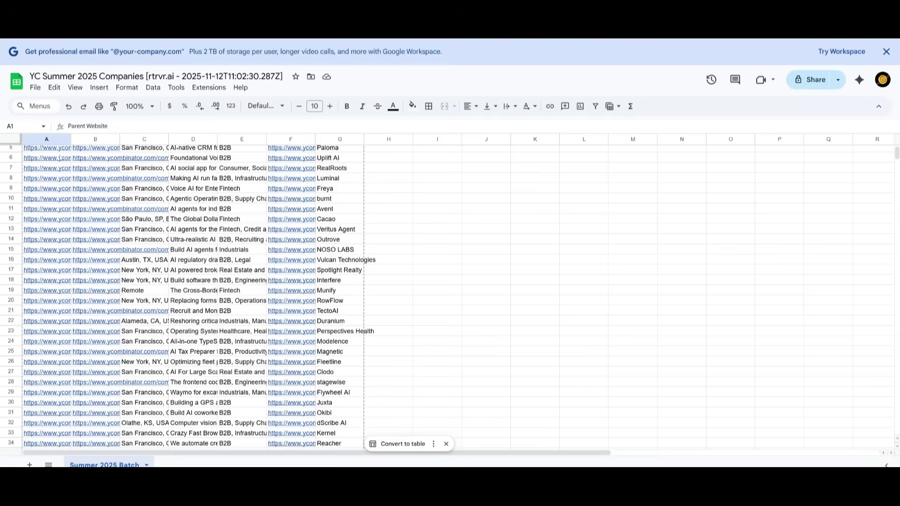
pyautogui.scroll(2, 59, 158)
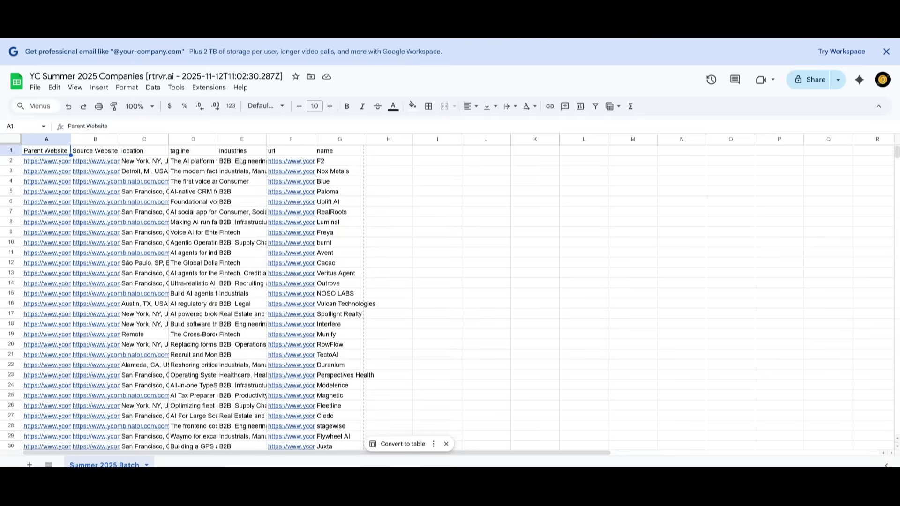
pyautogui.scroll(-5, 327, 182)
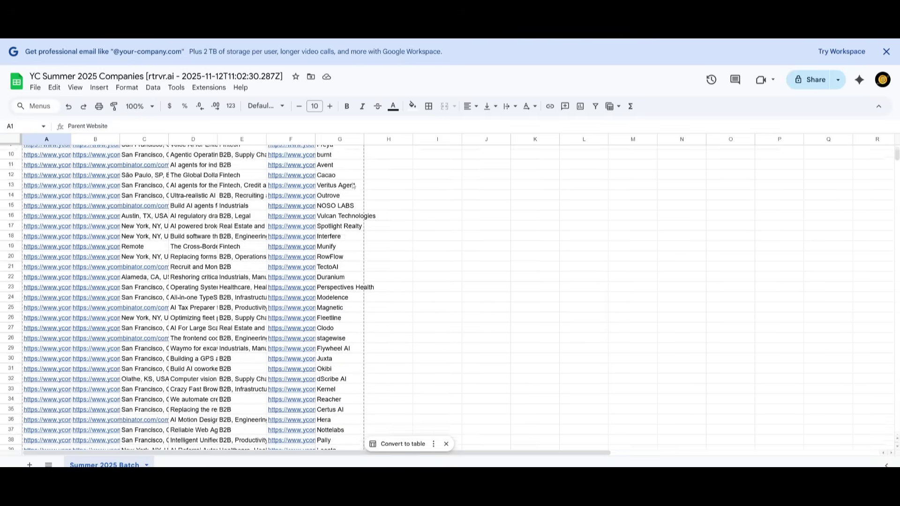
pyautogui.scroll(4, 261, 201)
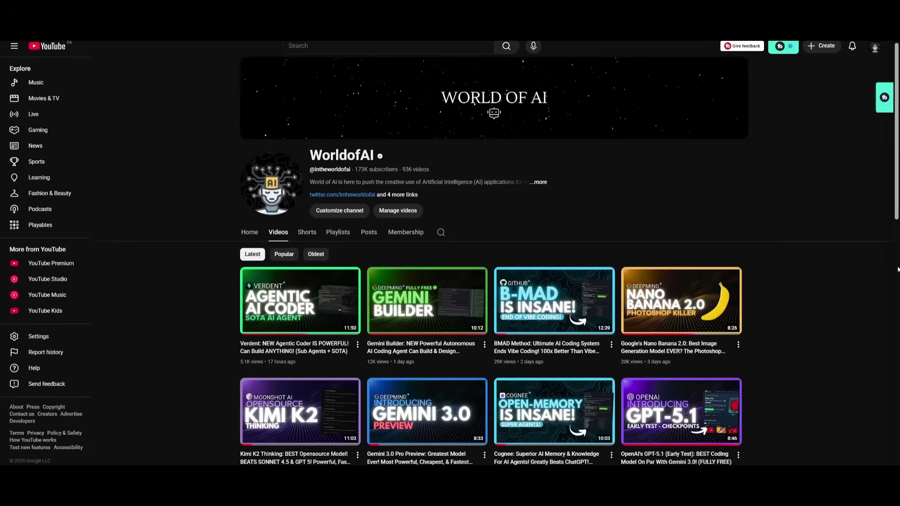
pyautogui.scroll(-5, 775, 335)
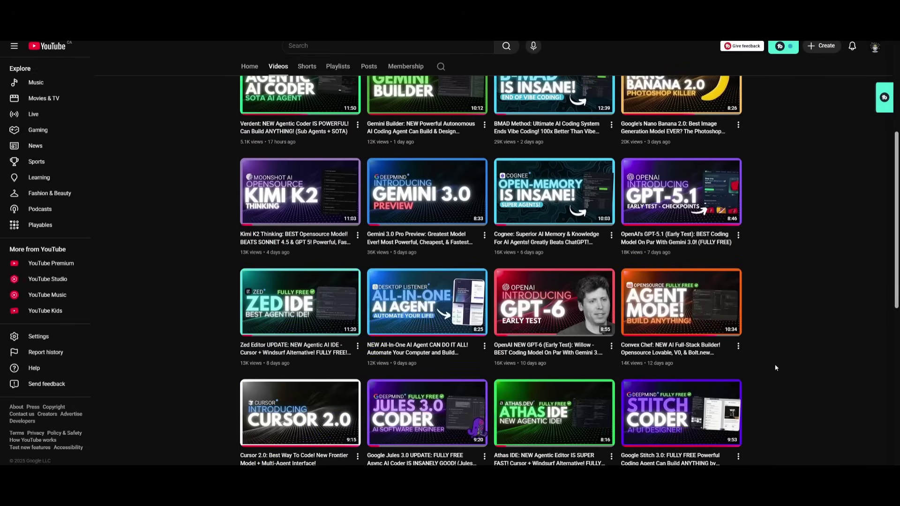
pyautogui.scroll(-8, 771, 359)
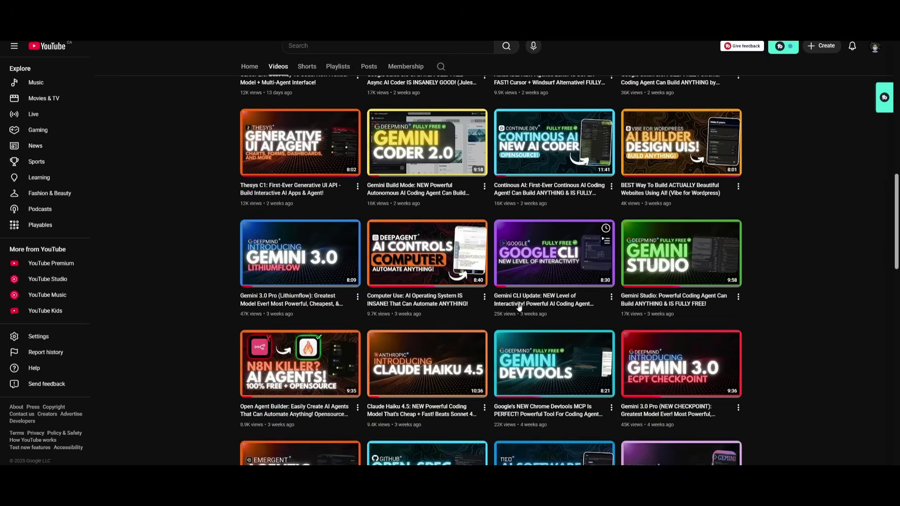
pyautogui.scroll(-5, 656, 337)
pyautogui.scroll(-10, 510, 307)
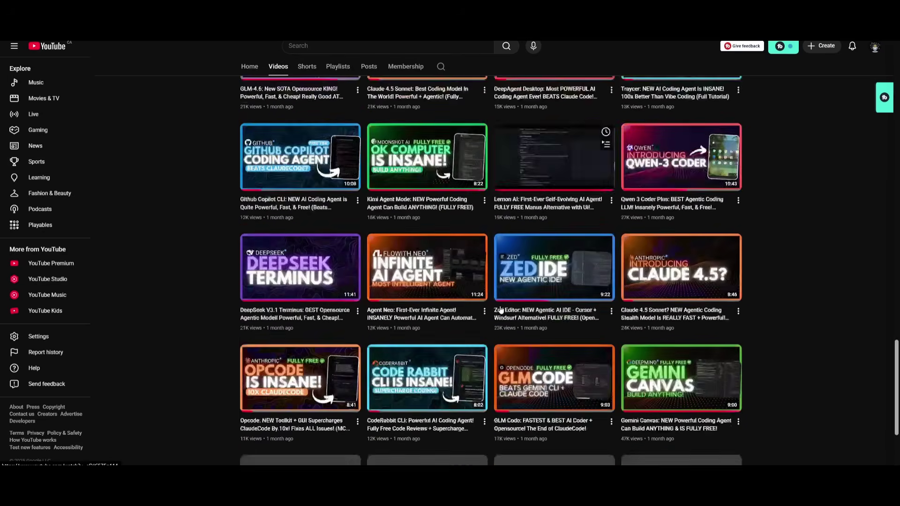
pyautogui.scroll(-10, 501, 310)
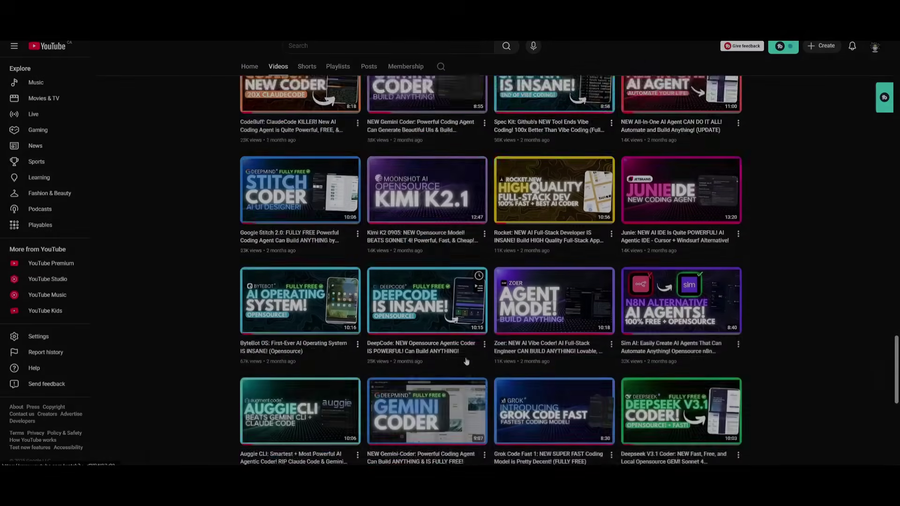